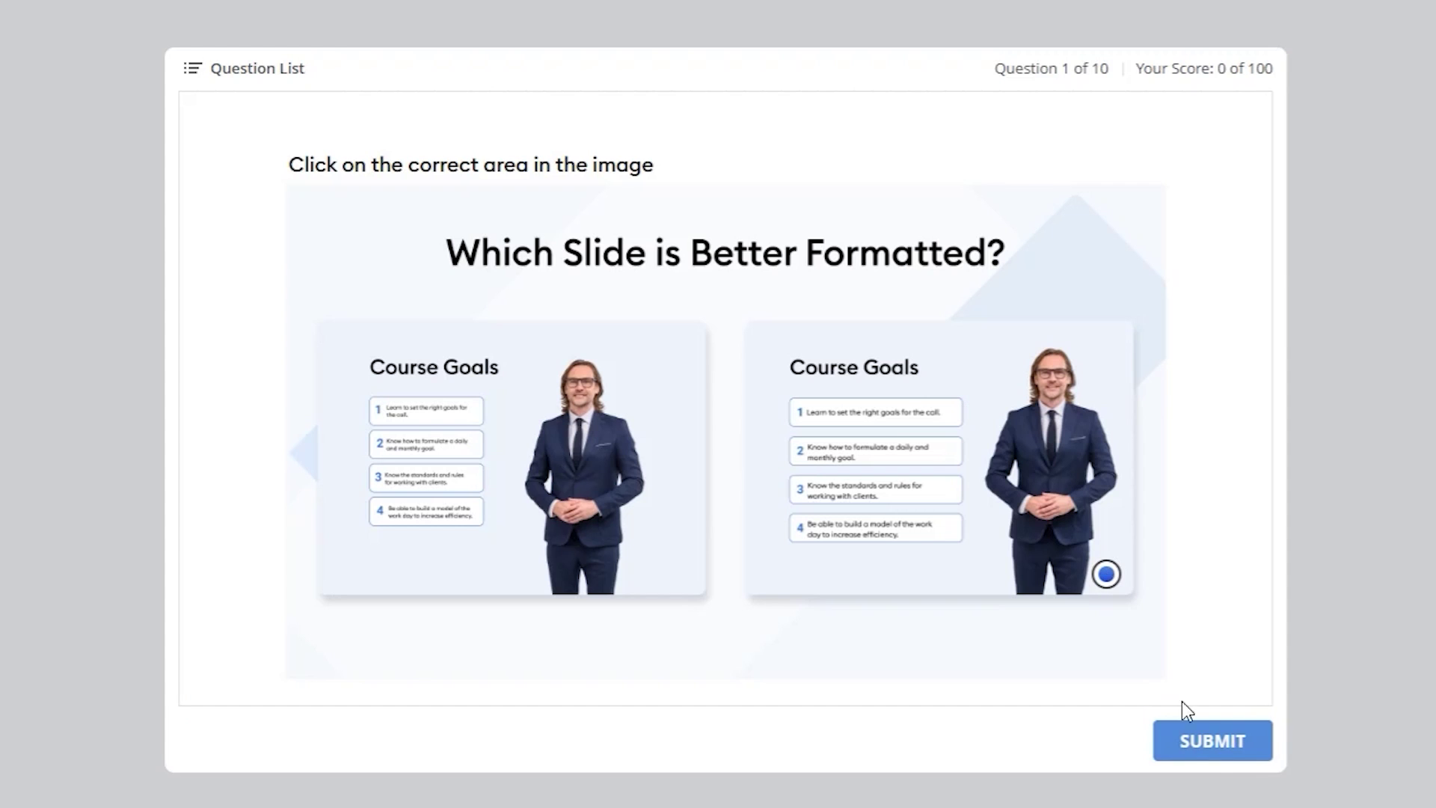
Step: Submit the selected answer to get the Correct feedback on the slide-formatting question
click(1212, 740)
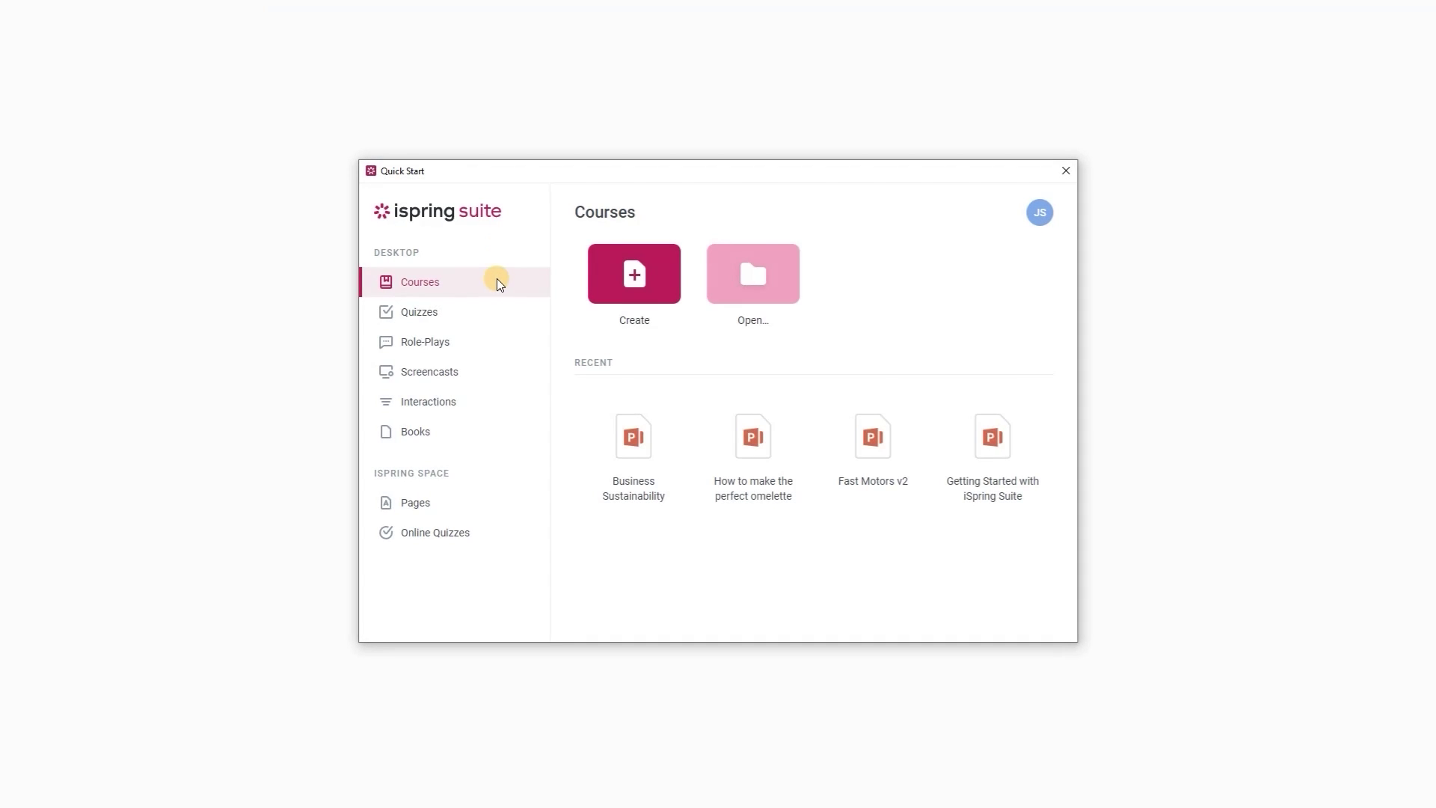
Step: Create a new graded quiz from the Quizzes section and add a Multiple Choice question
click(493, 309)
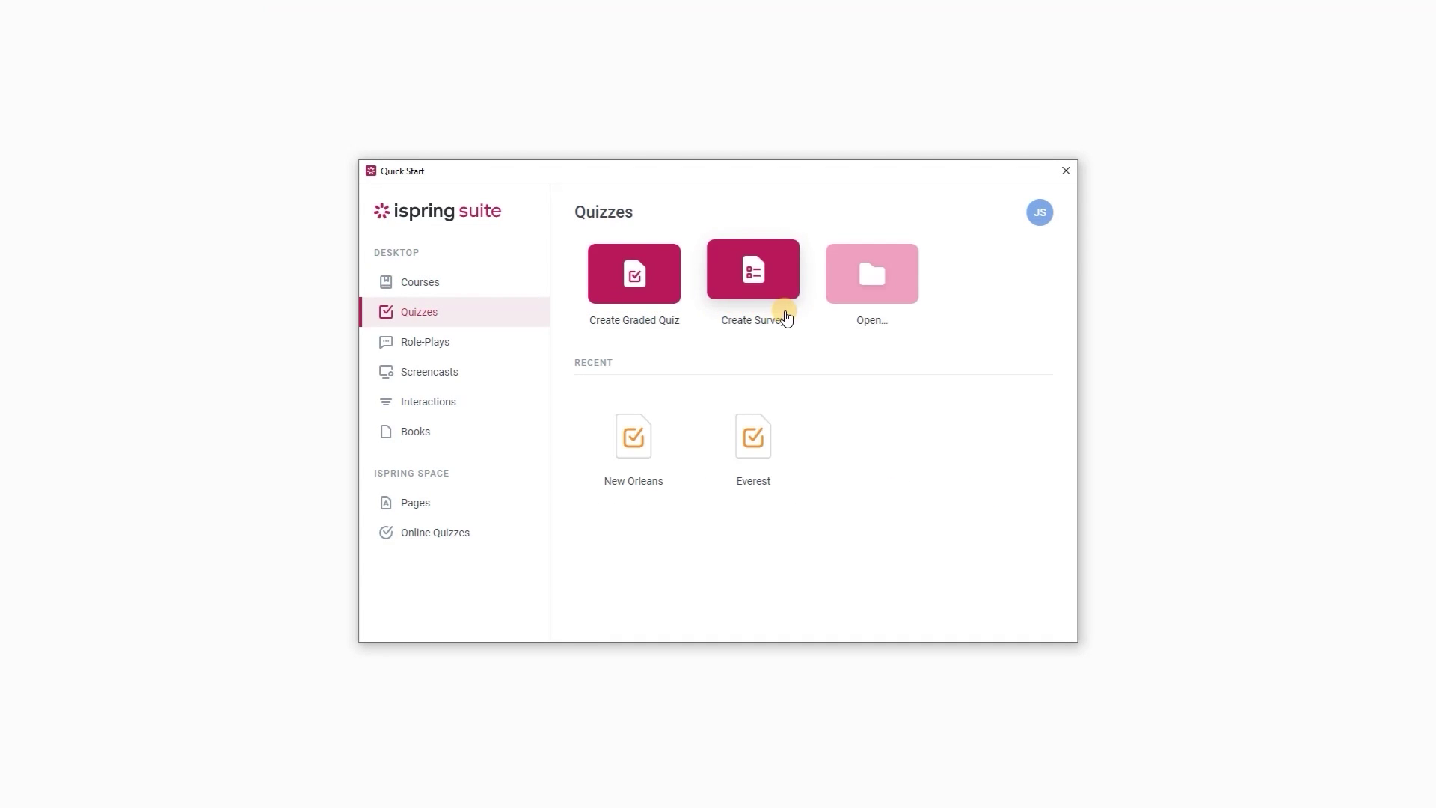
click(664, 303)
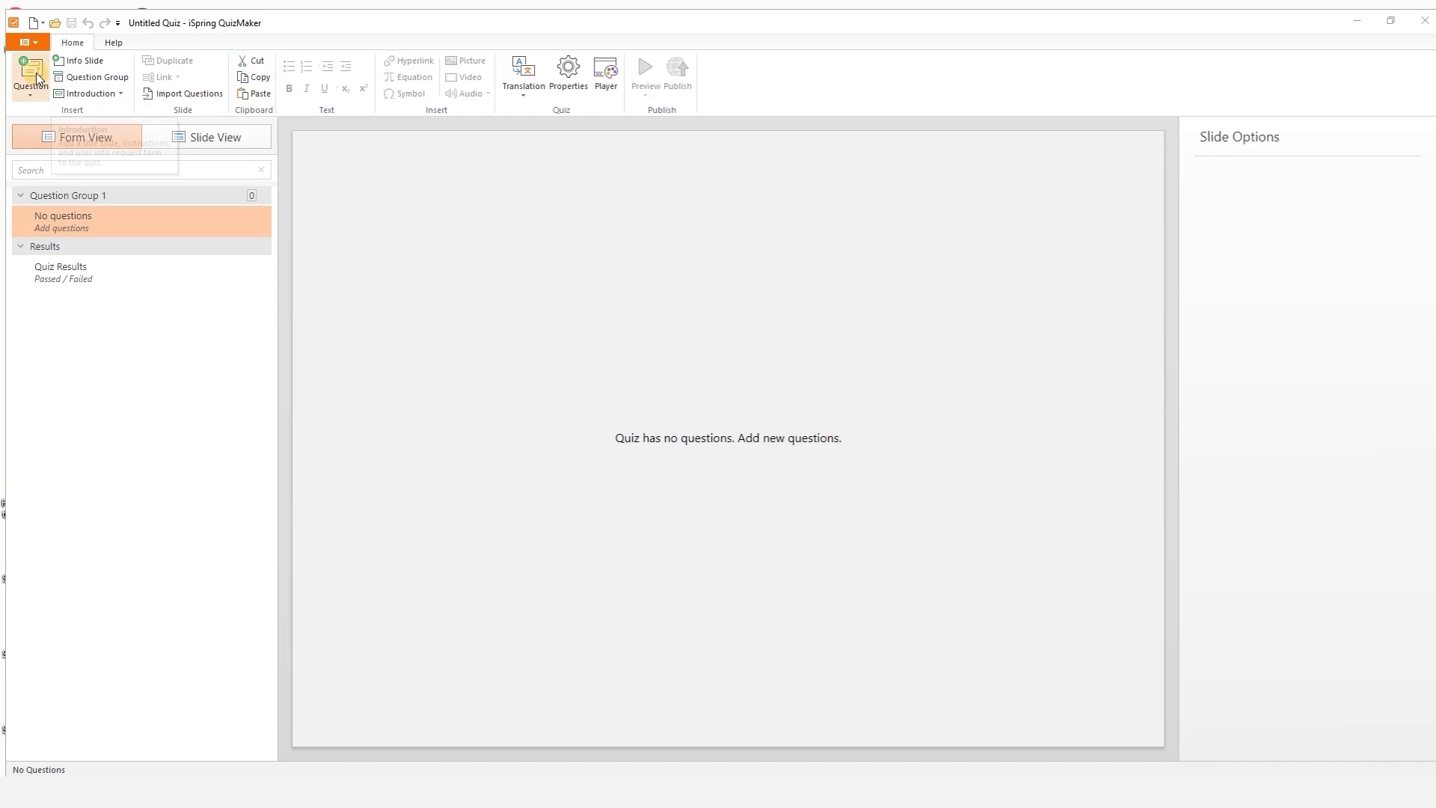
click(35, 73)
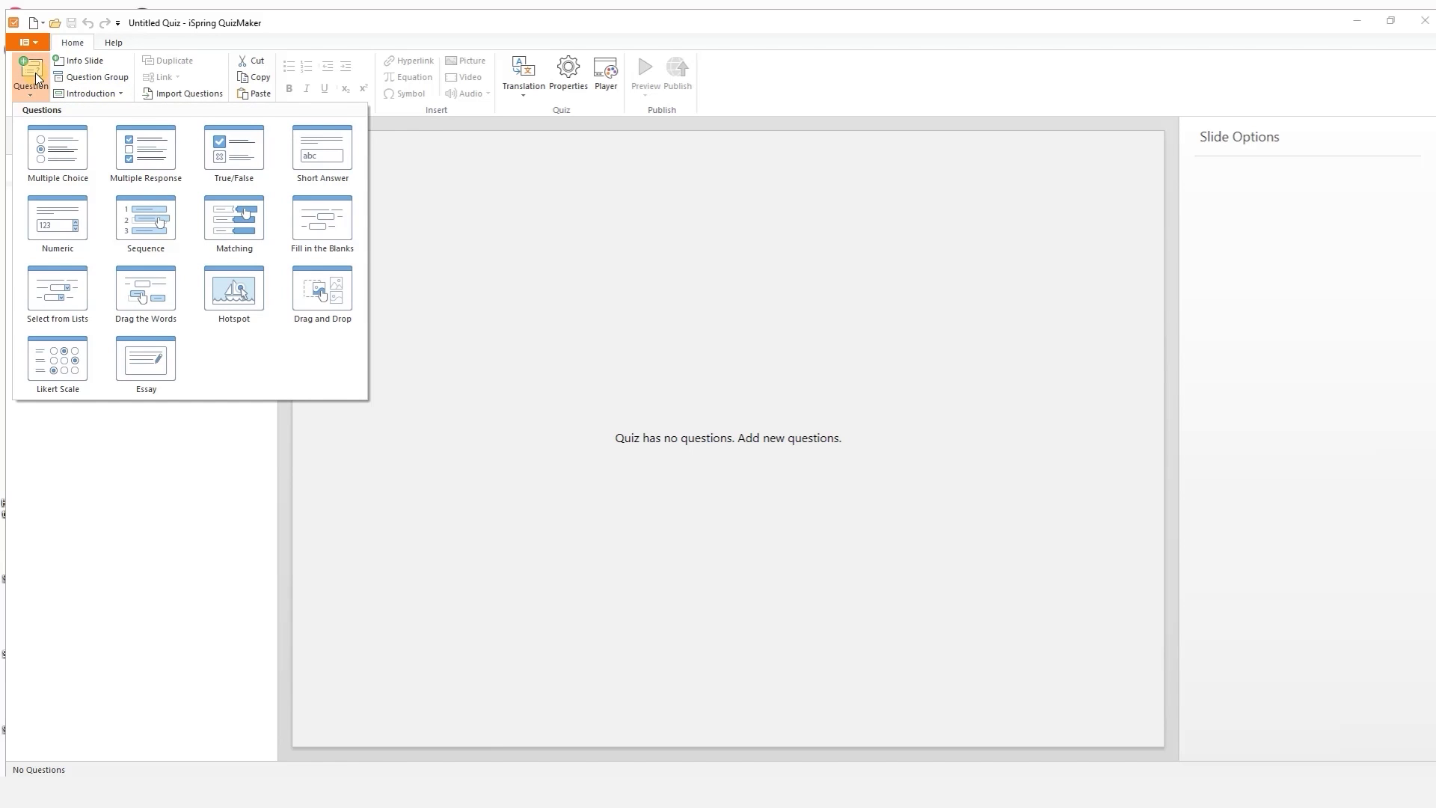
click(58, 149)
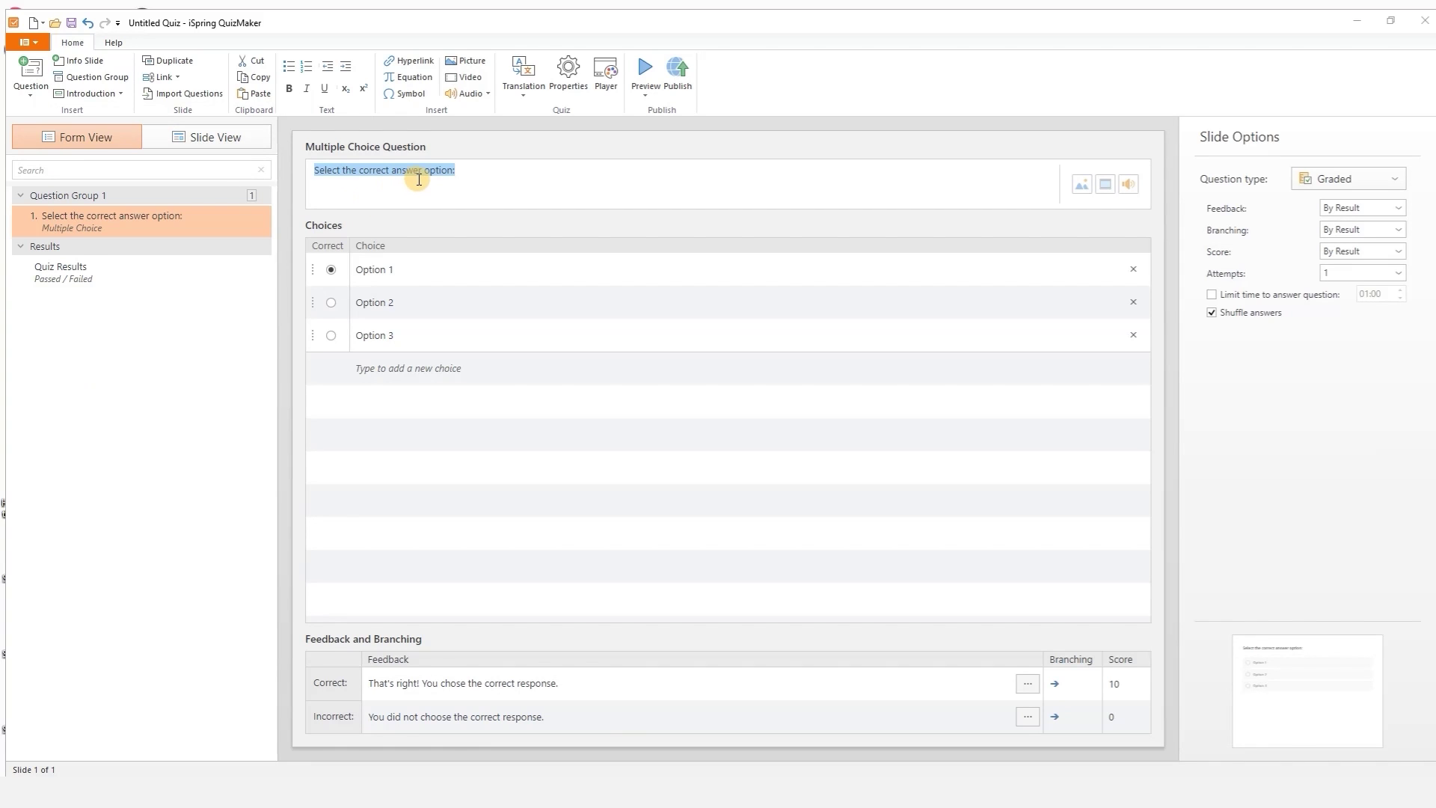
Step: Enter the question 'What is blended learning?' with three answers, marking the second as correct
text(What is blended learning?)
click(359, 268)
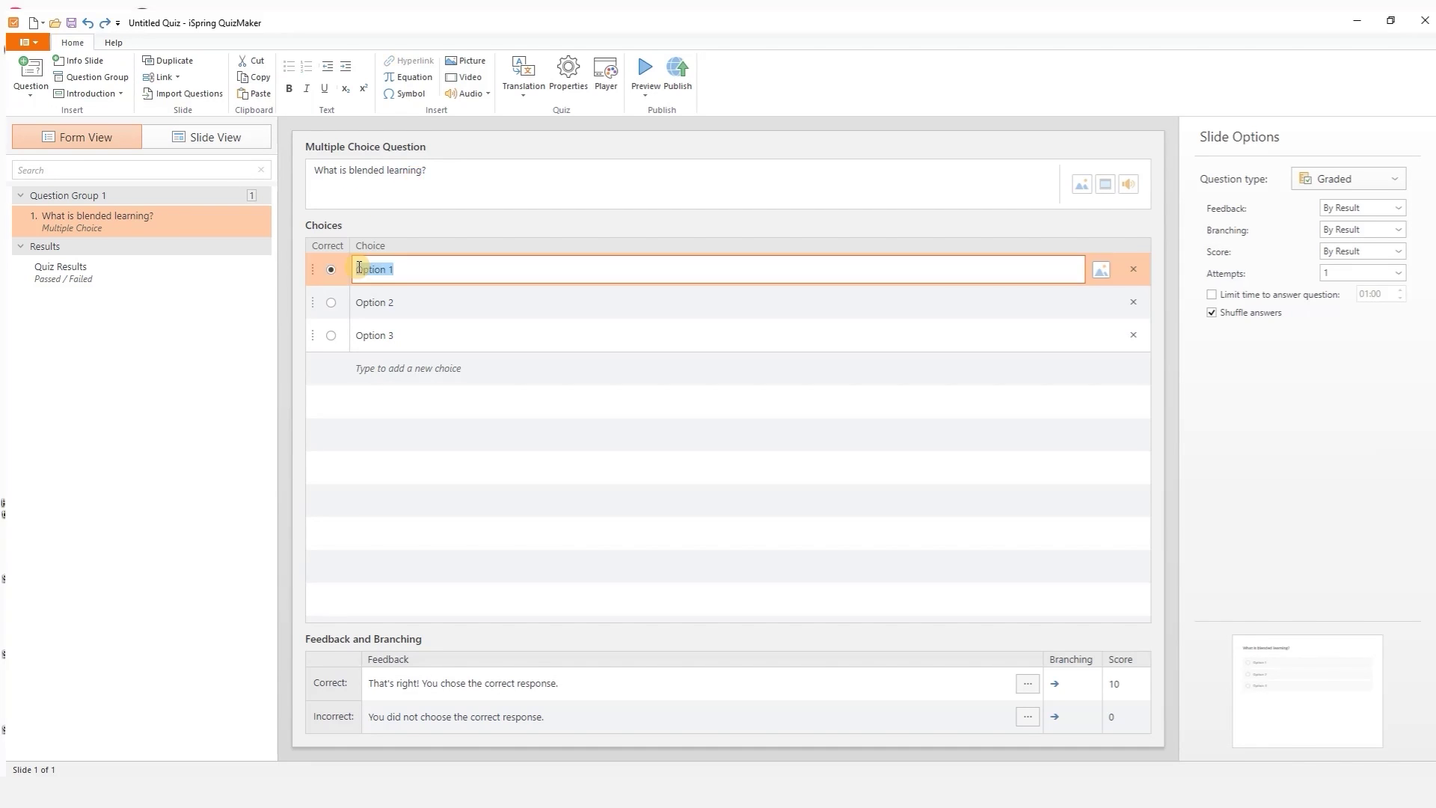
text(Learning in the process of doing a job)
click(360, 302)
text(A combinations of classroom and digital learning)
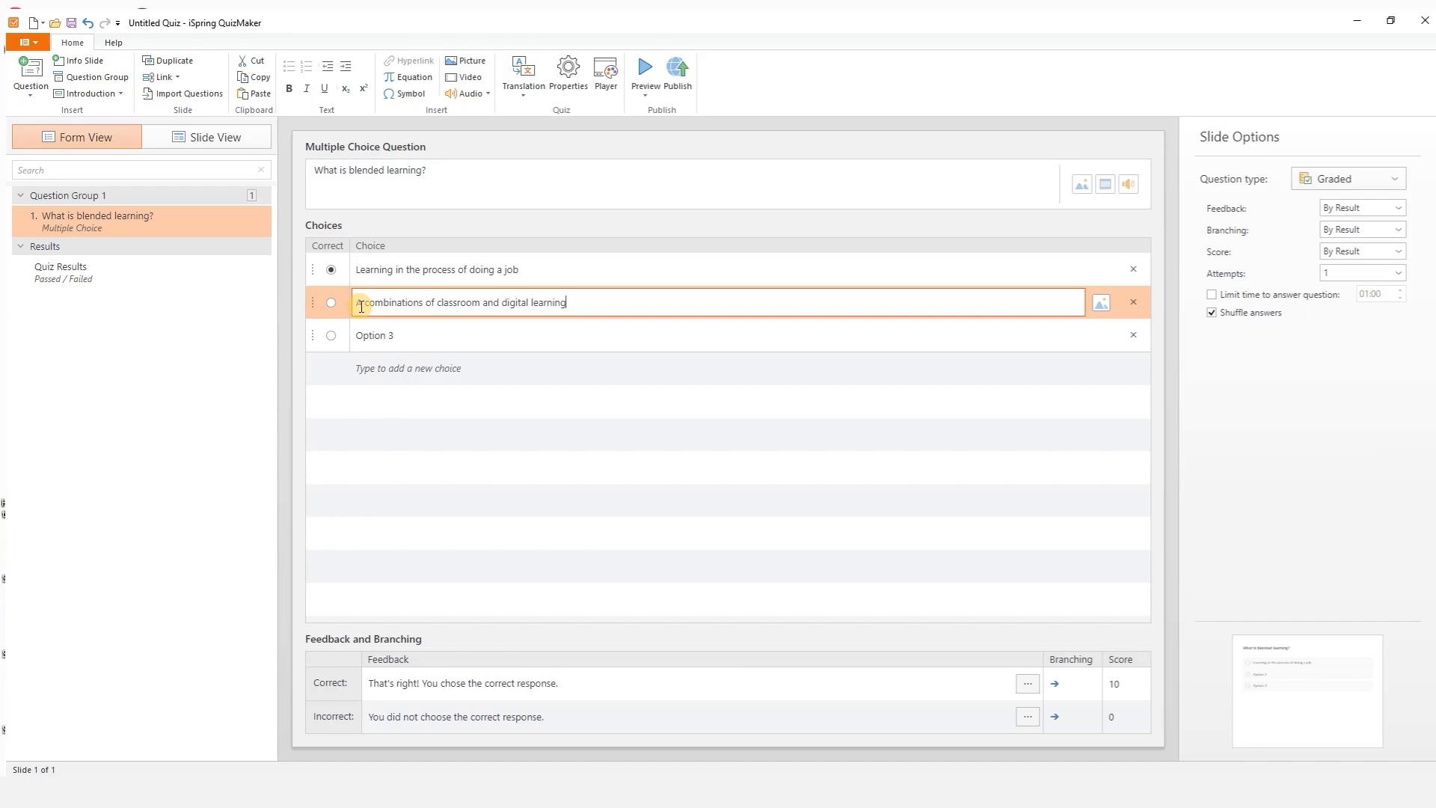
click(364, 335)
text(Learning how to use a blender)
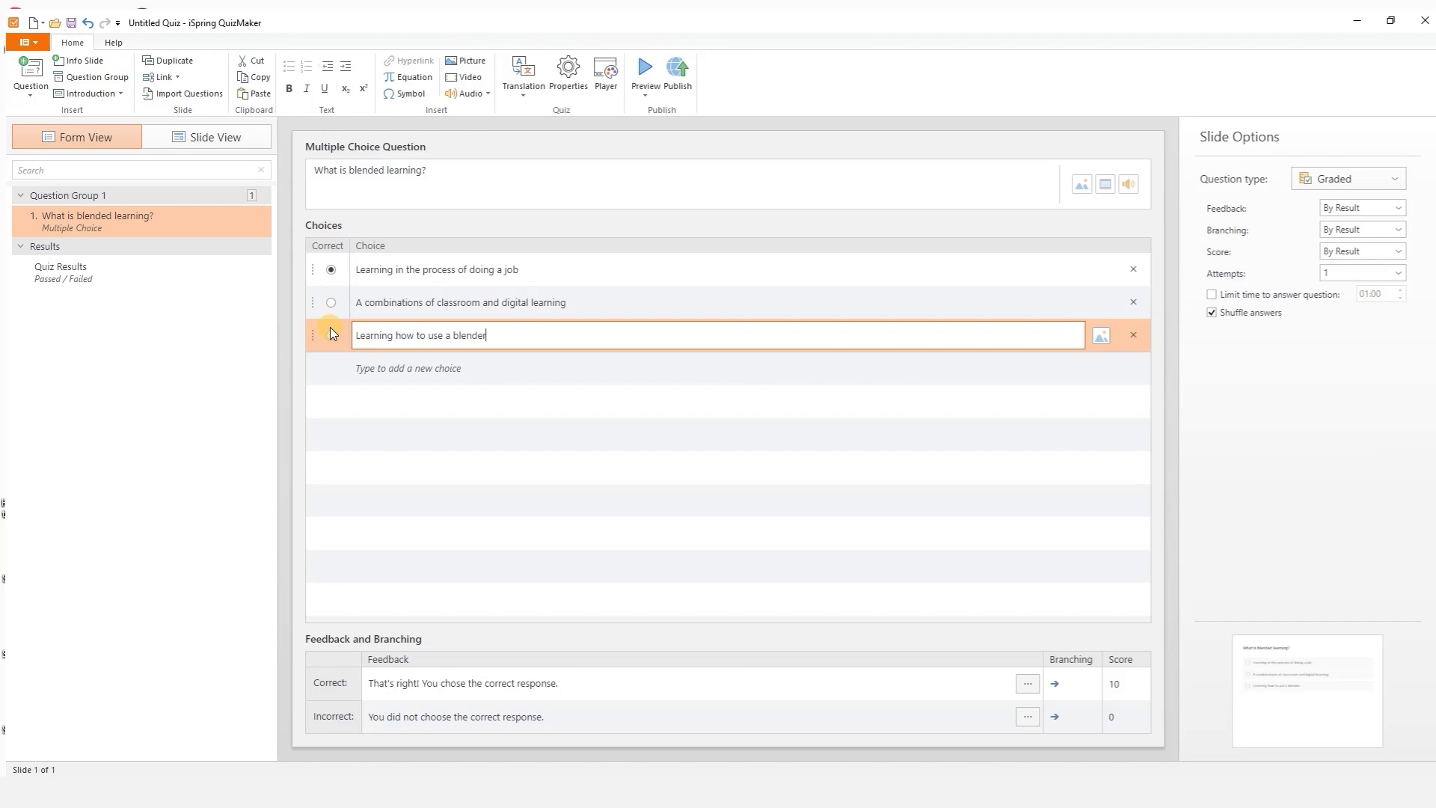
click(330, 302)
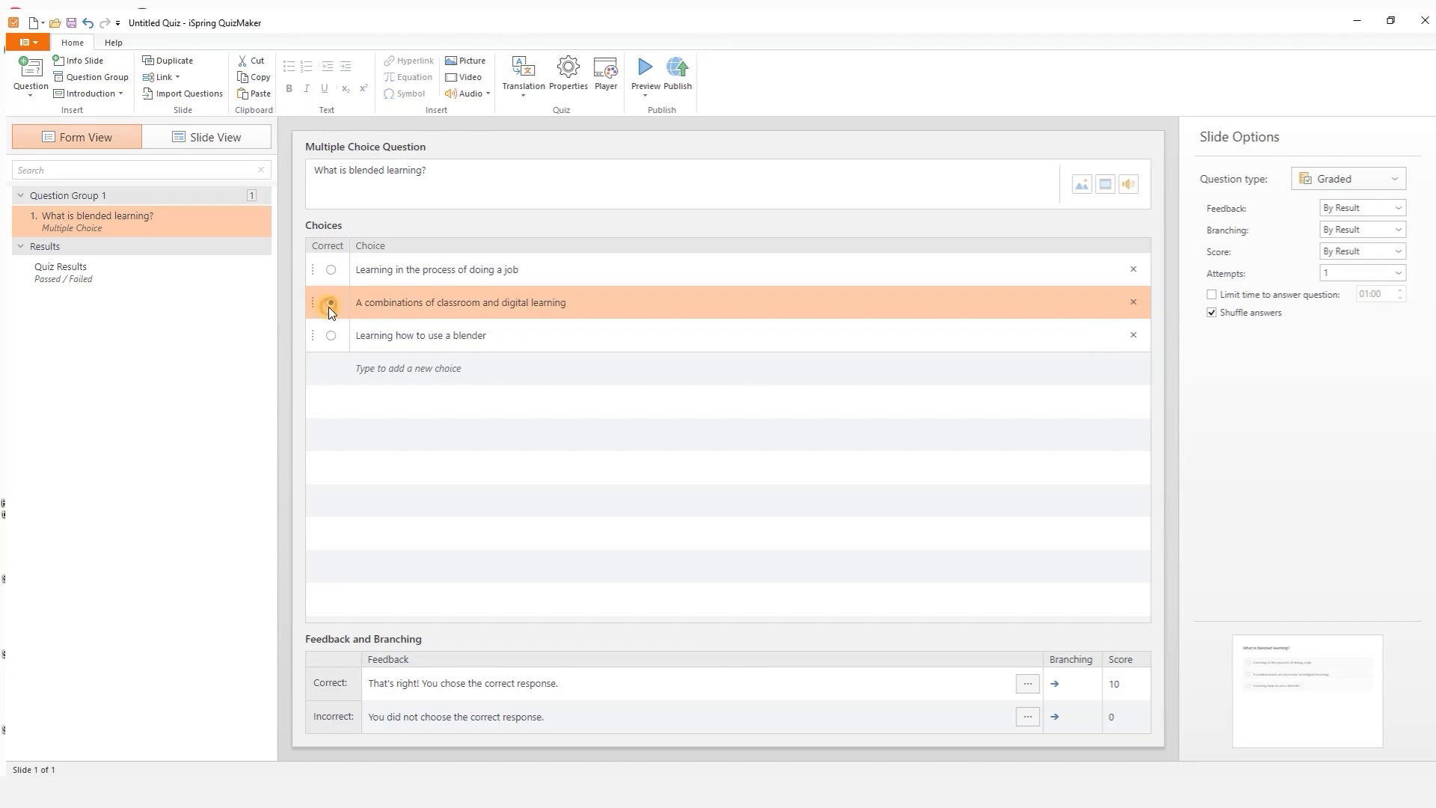
Step: Replace the Correct and Incorrect feedback texts with custom messages
click(366, 683)
text(You are right. Good start)
click(374, 717)
text(Not exactly...)
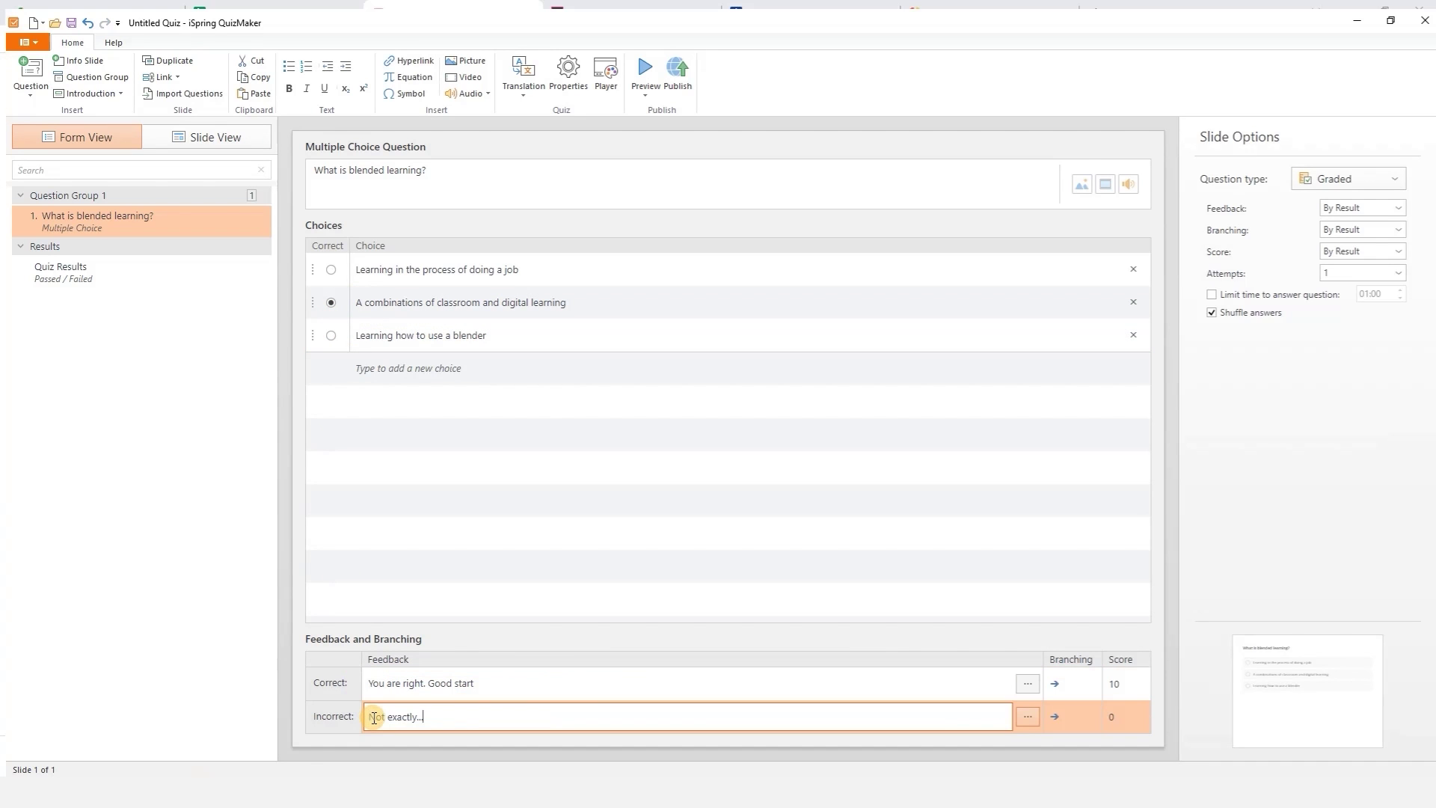
key(Return)
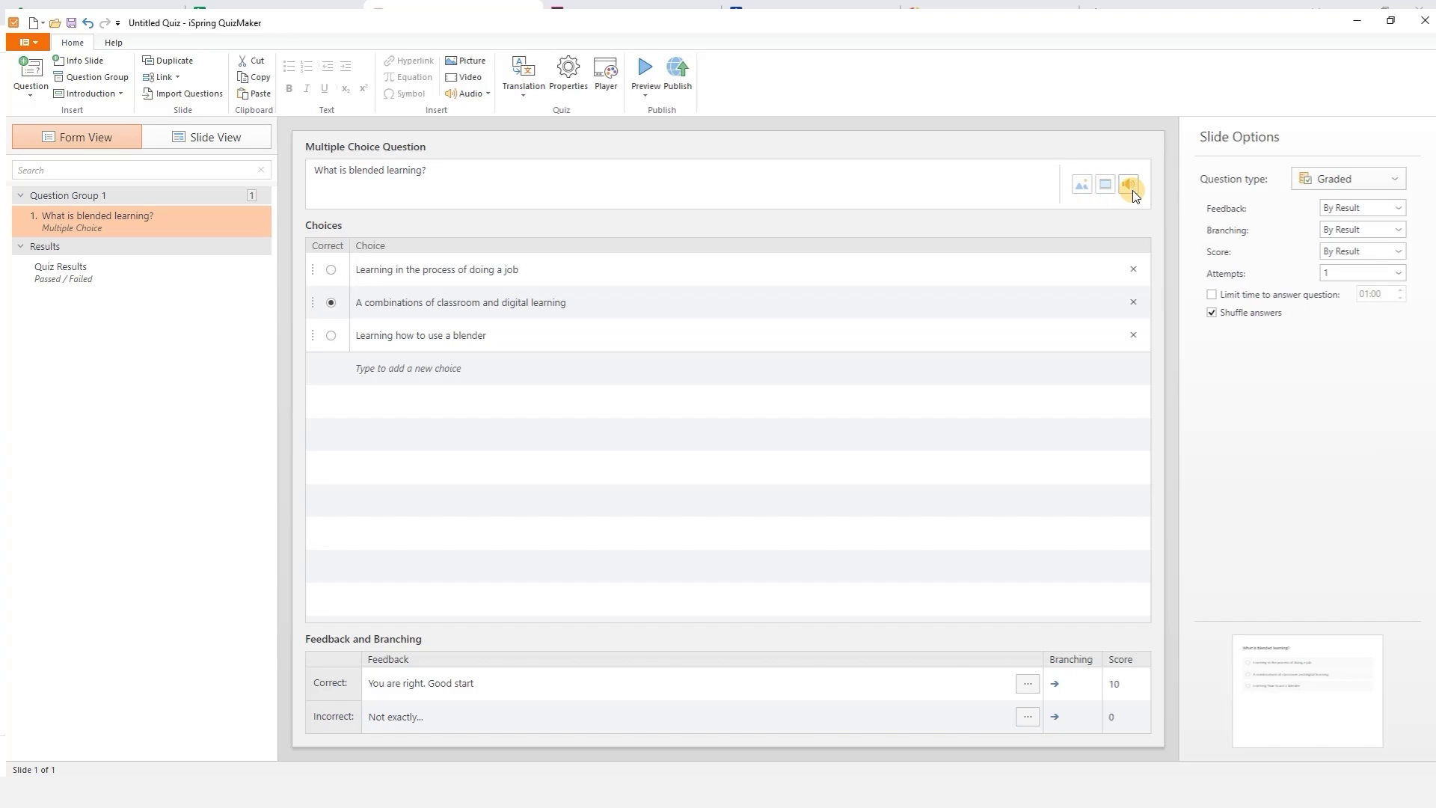
Step: In Slide View, narrow the answer-choice box to the left half of the slide
click(244, 140)
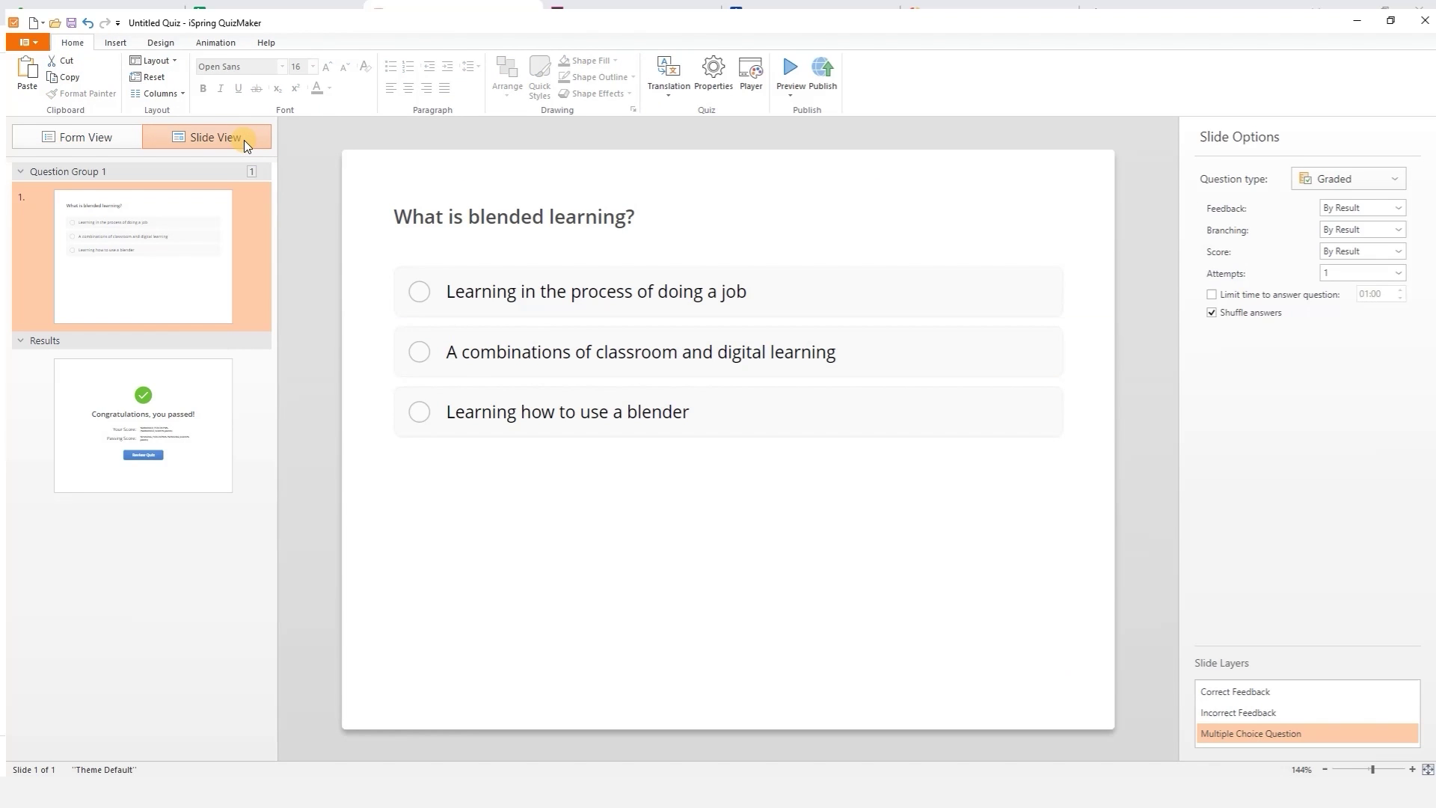
click(666, 217)
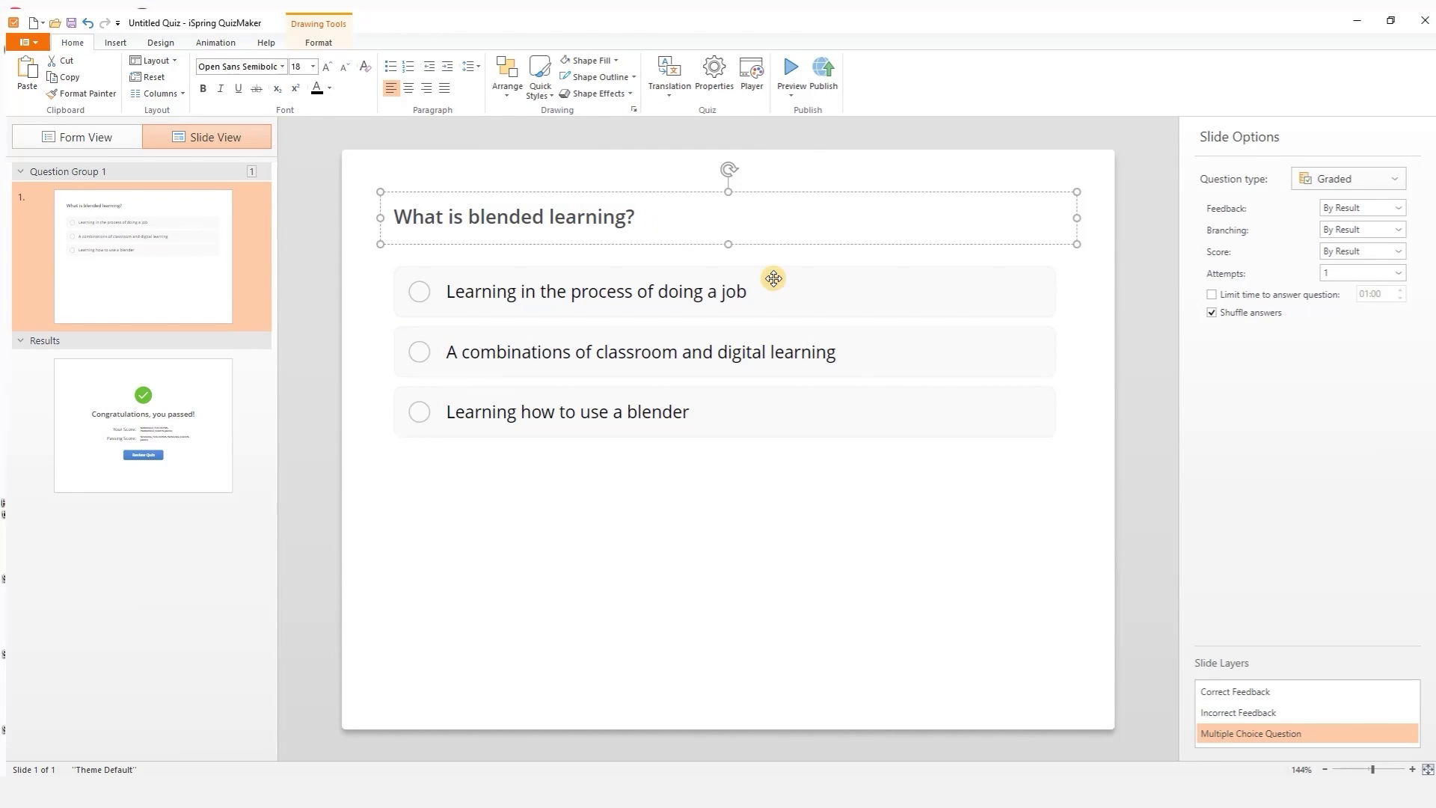
click(945, 344)
drag(1072, 490, 790, 460)
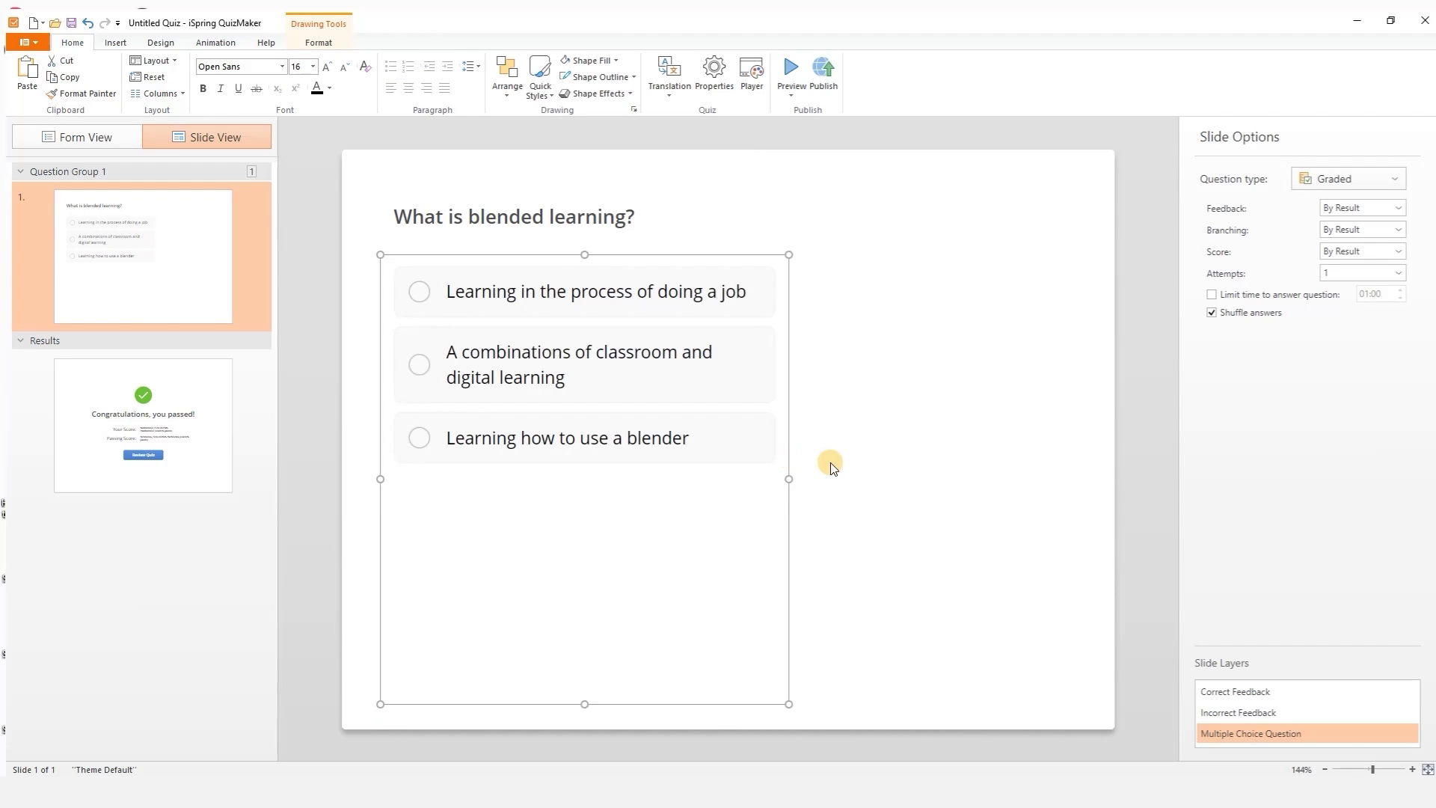
click(830, 465)
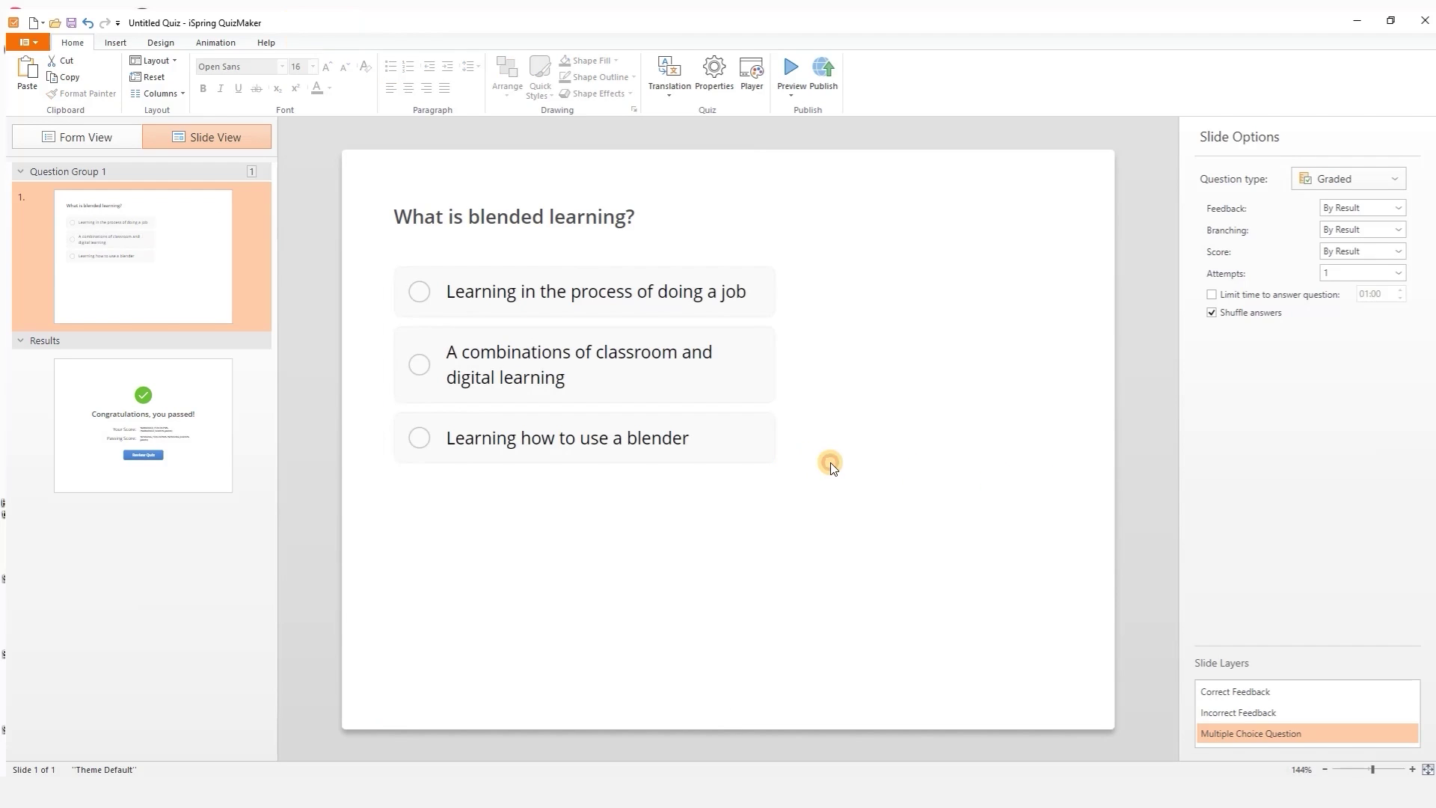
click(113, 46)
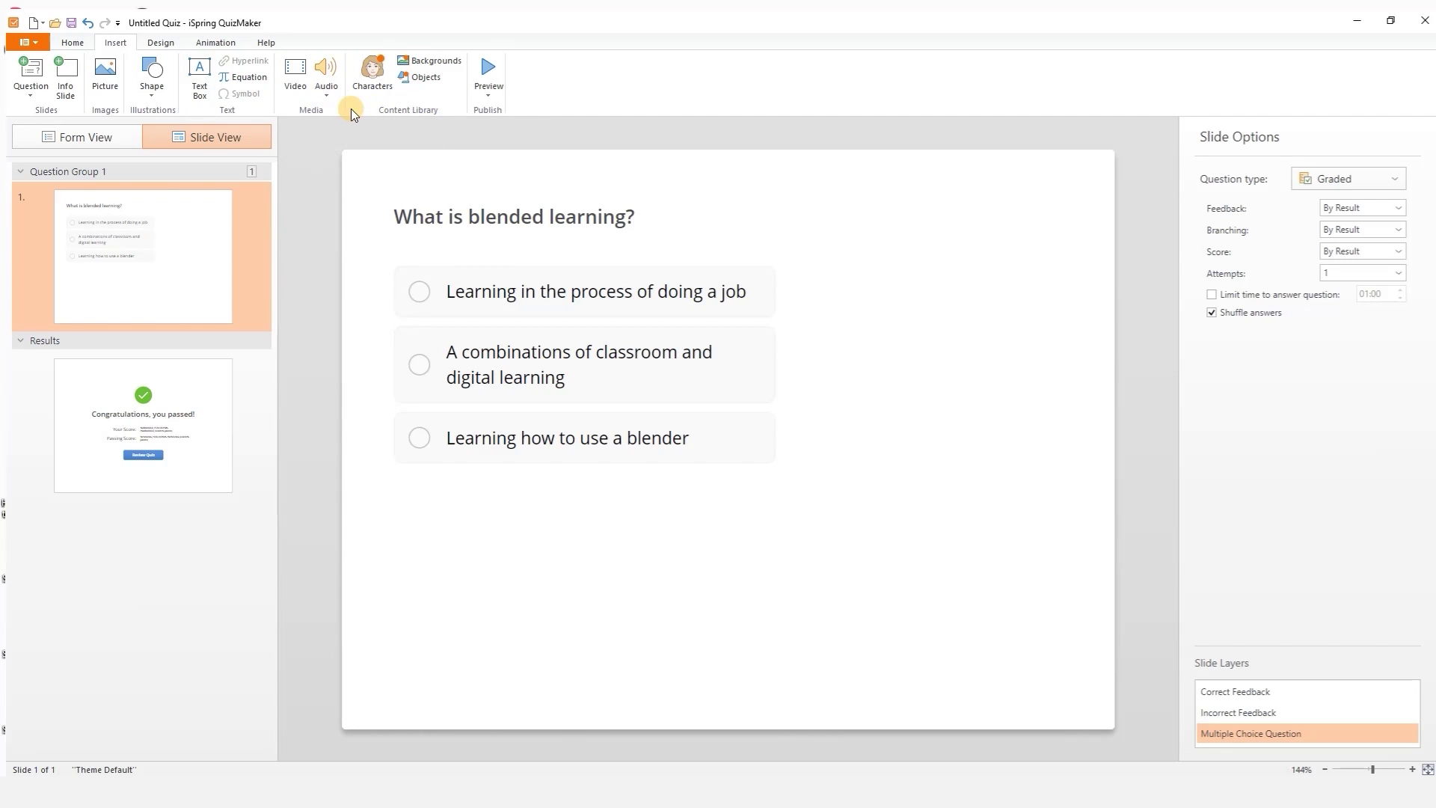
Step: Insert the 'blender (2)' photo and move it to the slide's right edge
click(118, 81)
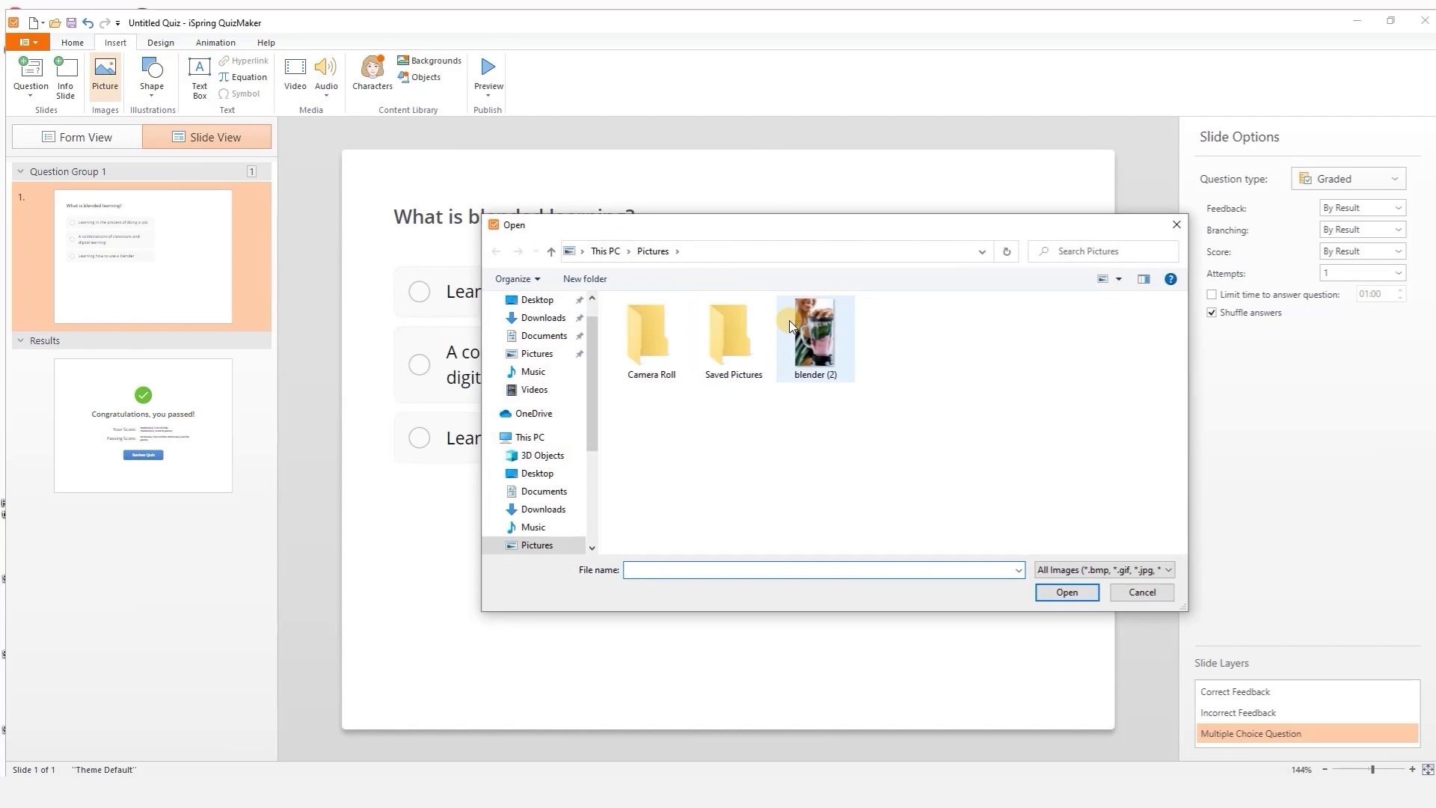
click(788, 321)
click(1089, 592)
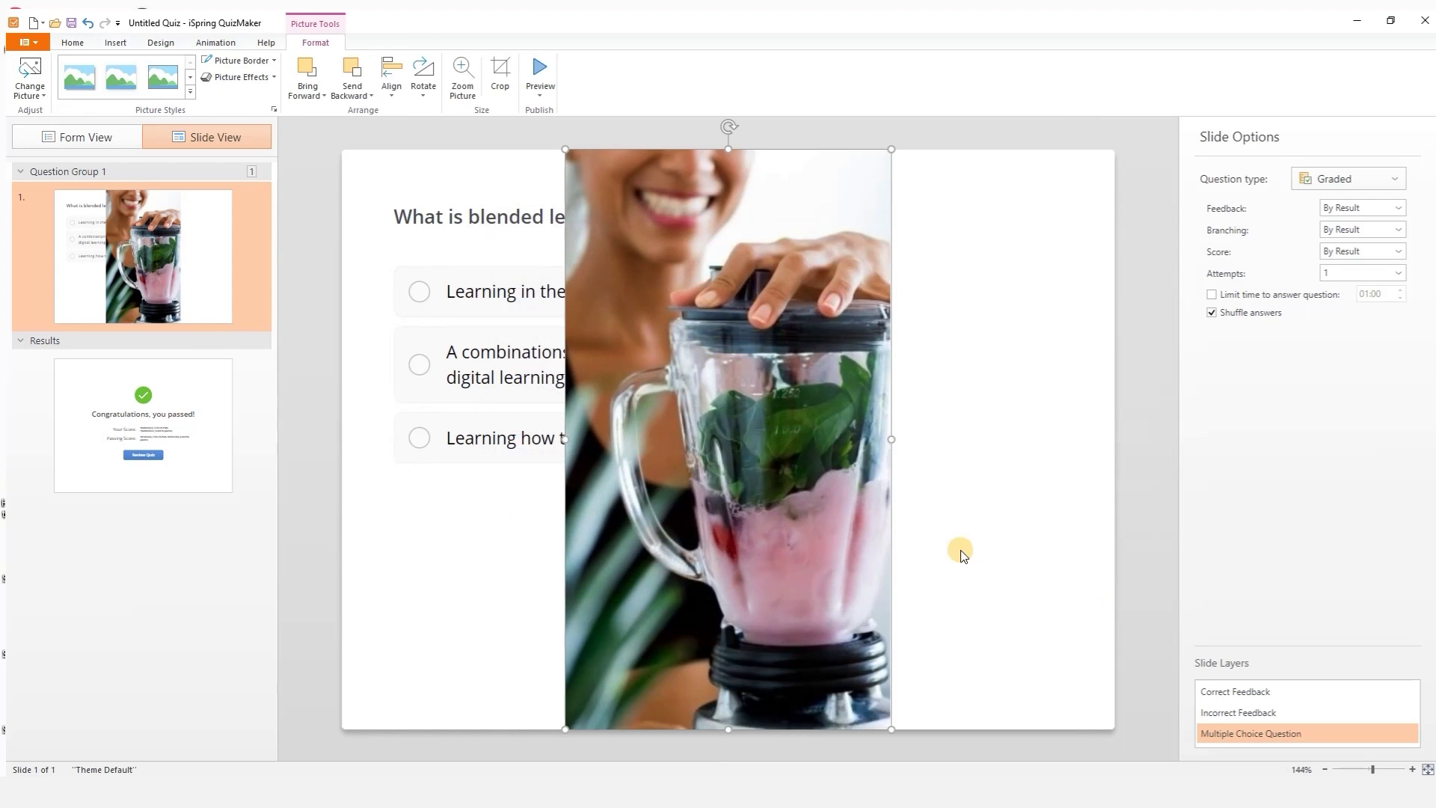
drag(805, 507, 1028, 513)
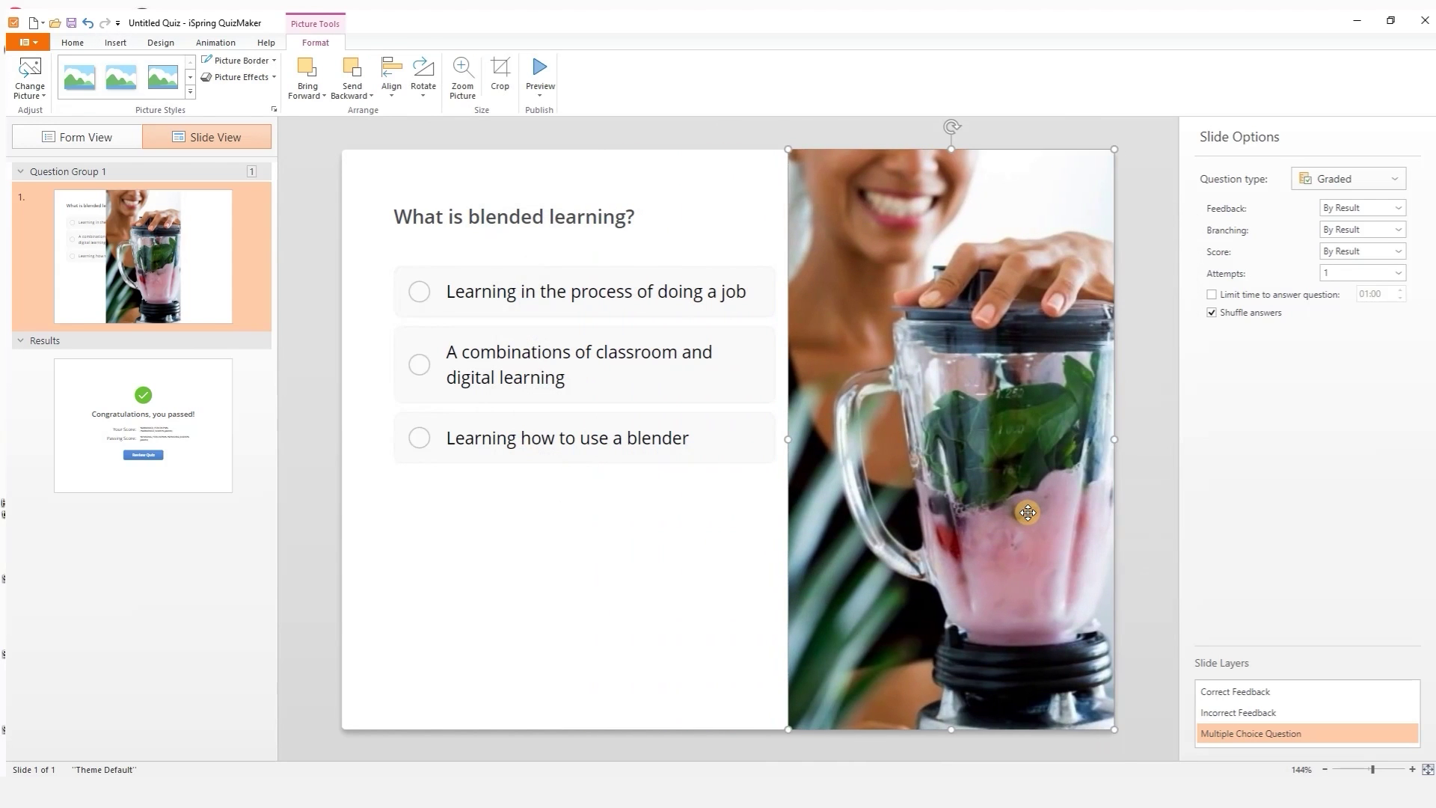
click(1159, 519)
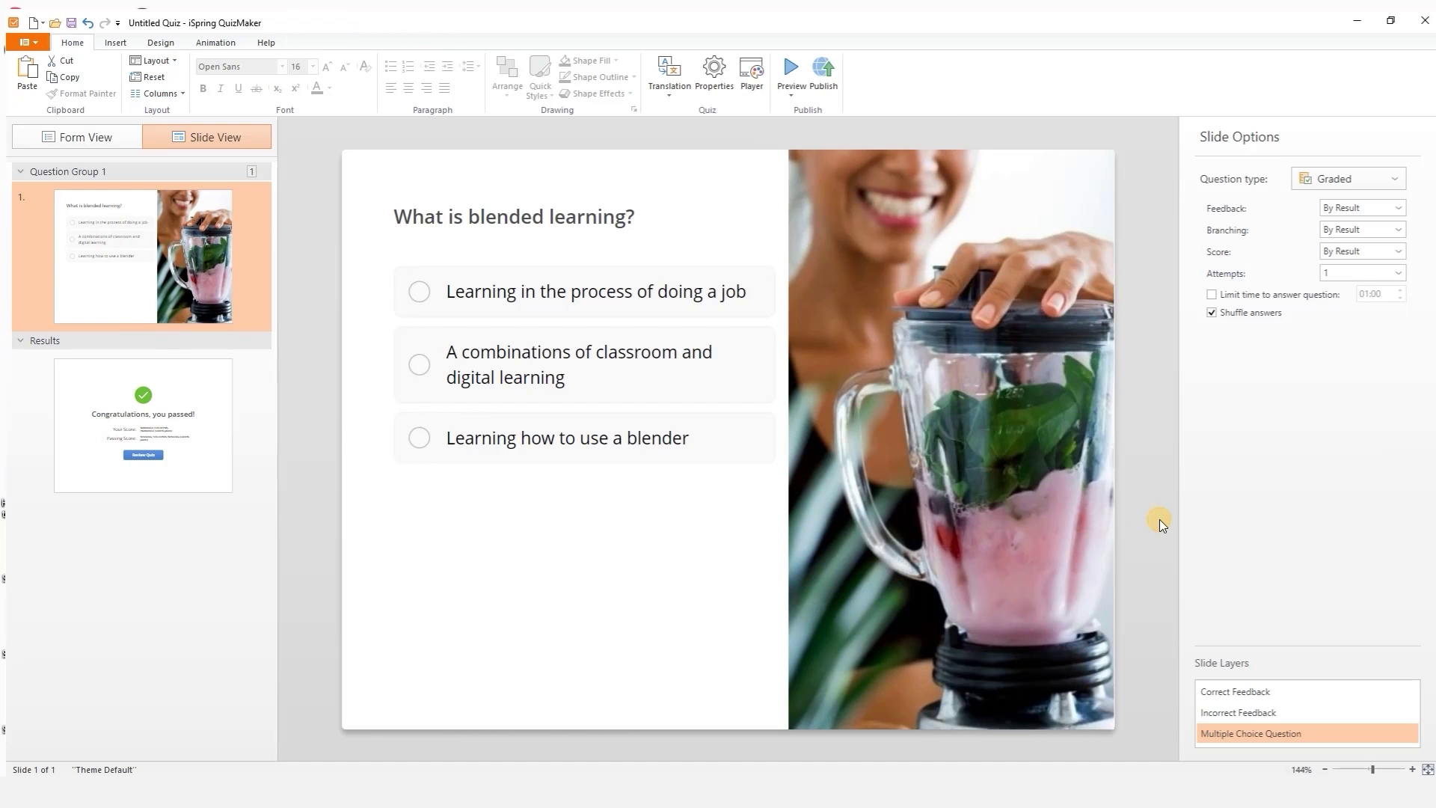
Step: Confirm the question type remains Graded
click(1392, 181)
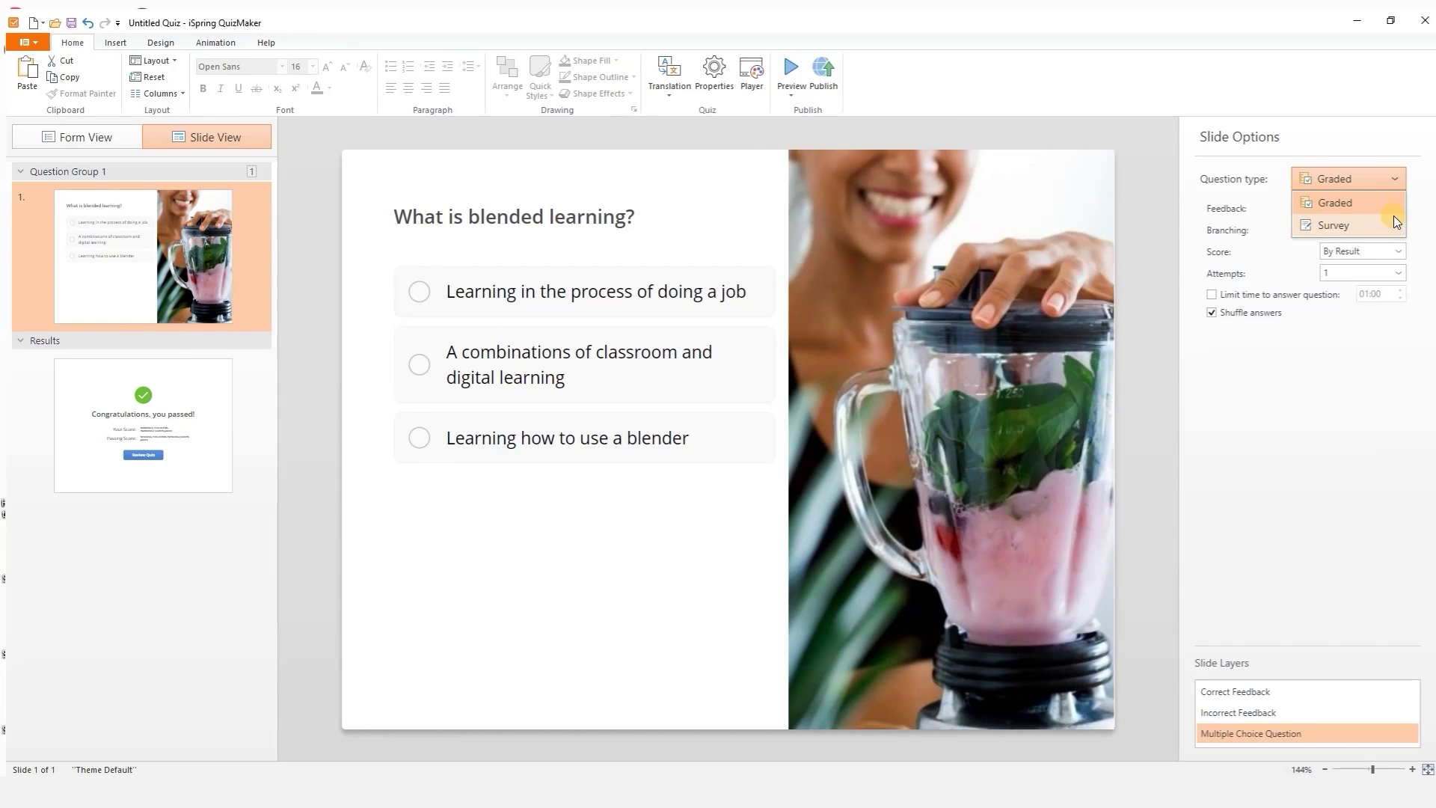
click(1393, 207)
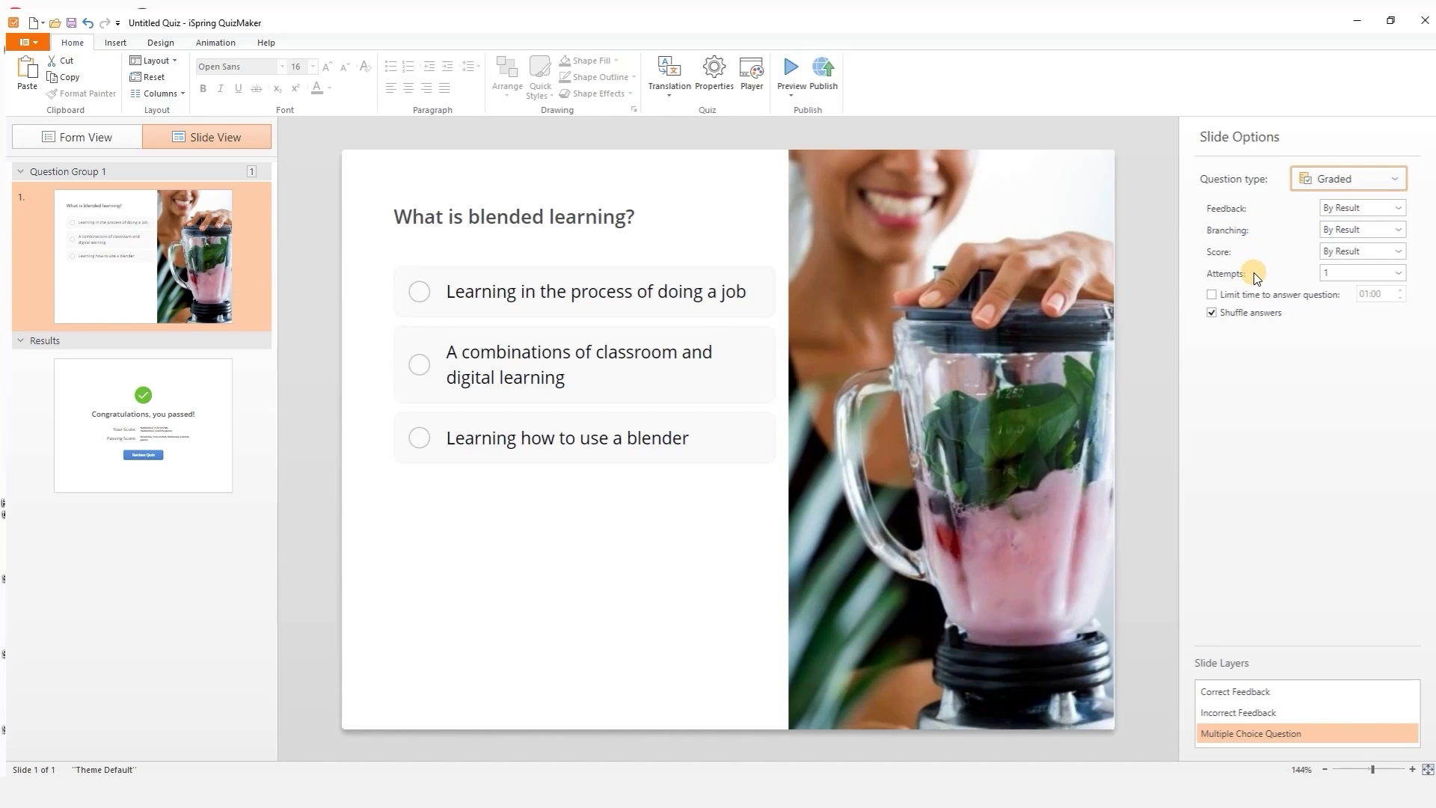
click(1212, 294)
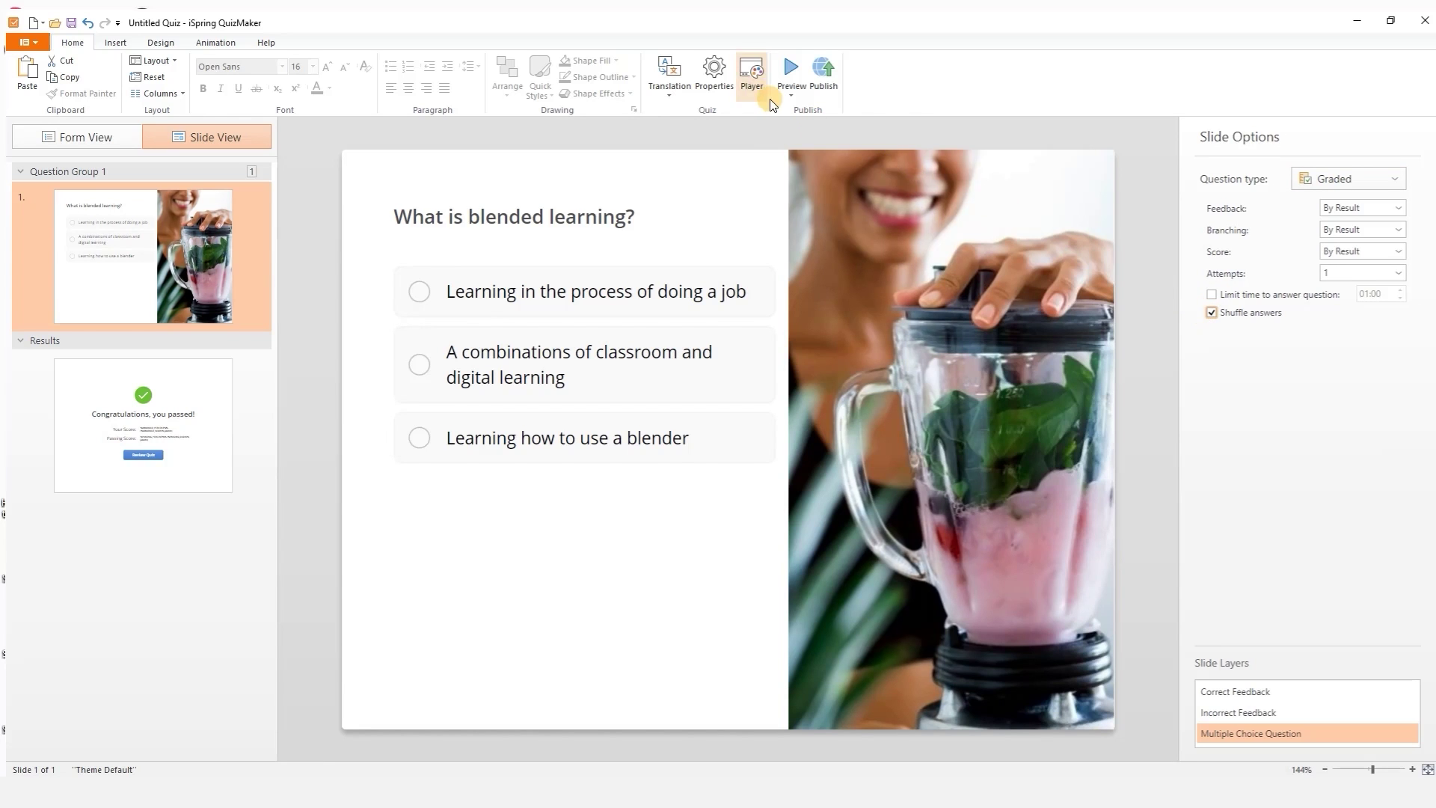
click(751, 75)
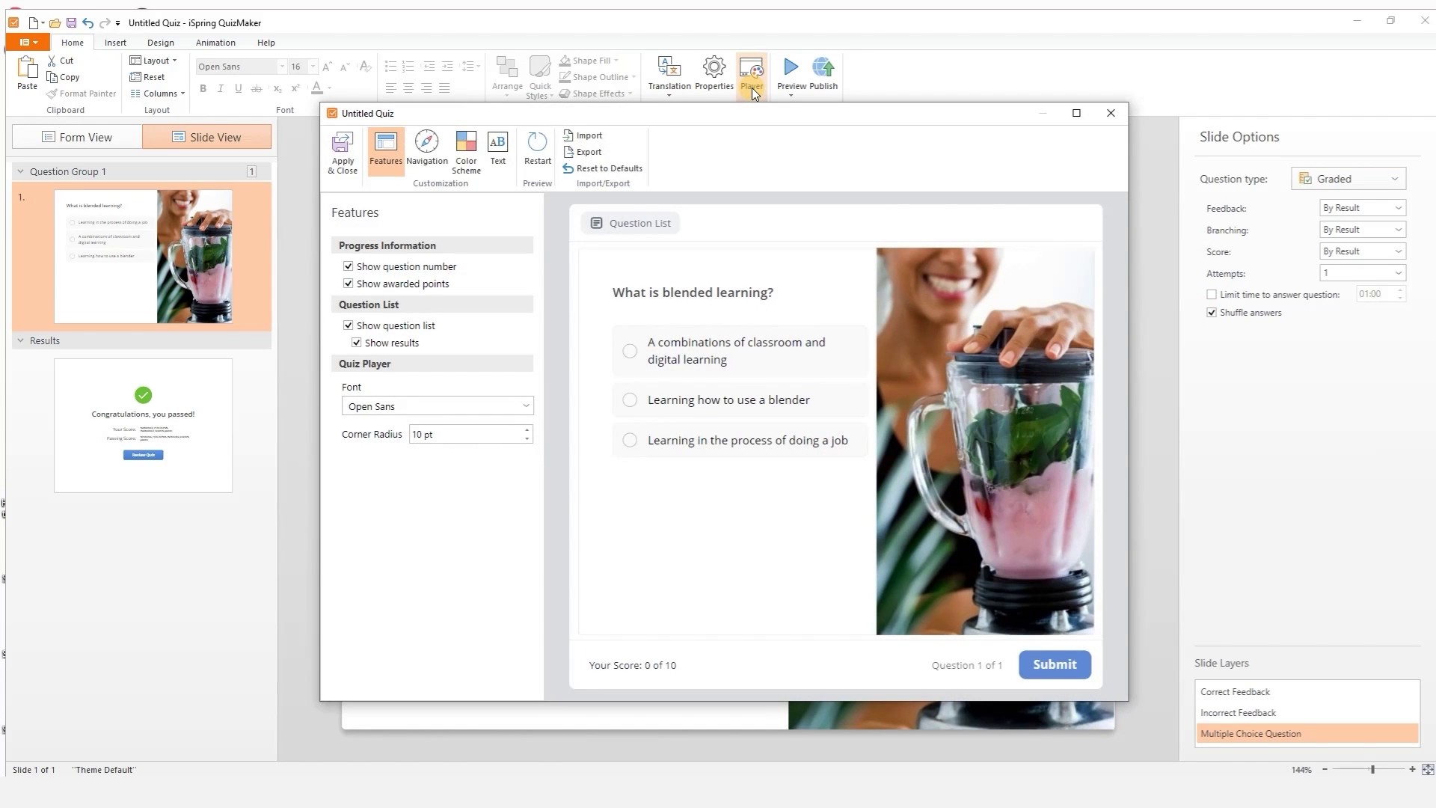
Step: Change the player colour scheme from Light Blue to Dark Blue and apply it
click(432, 168)
click(478, 168)
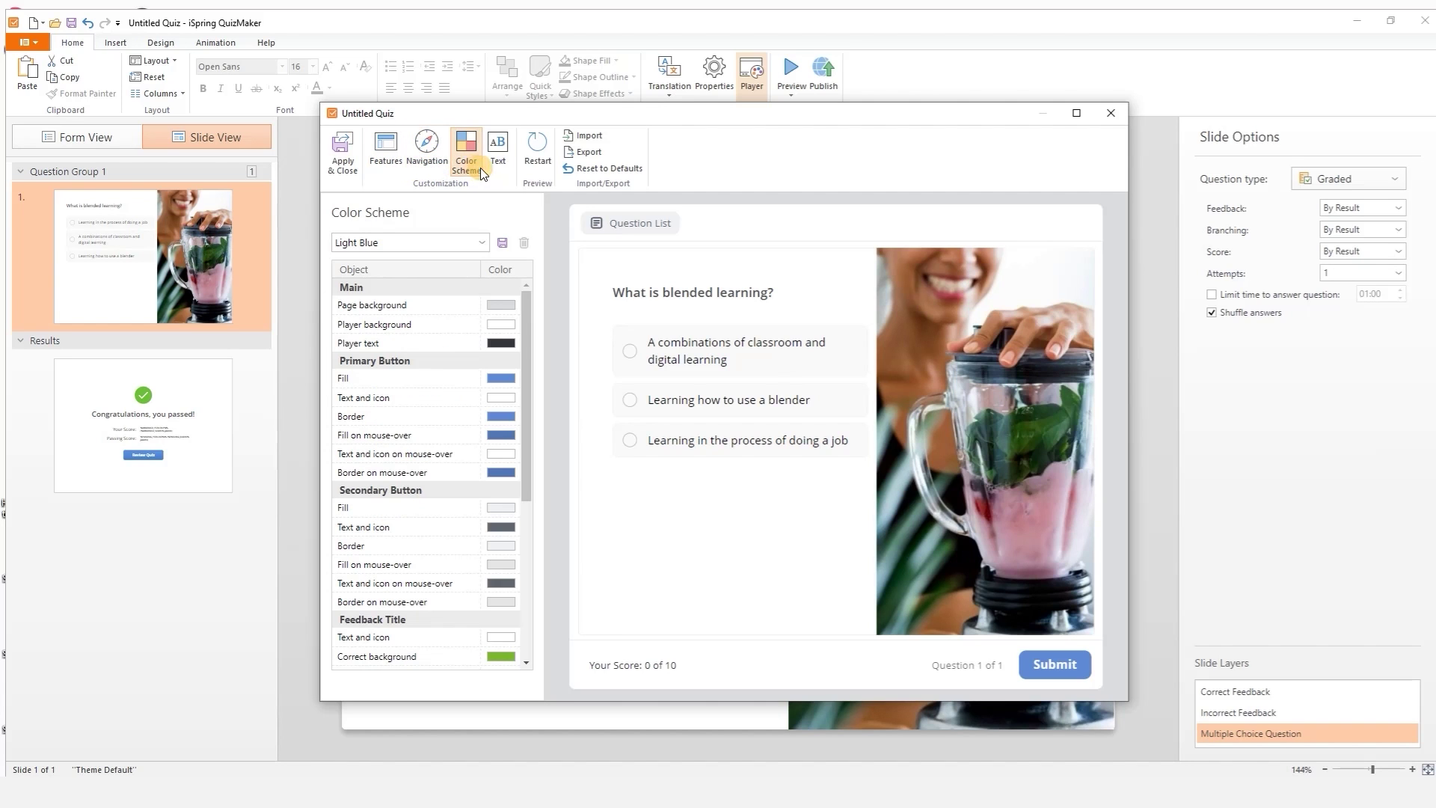
click(506, 169)
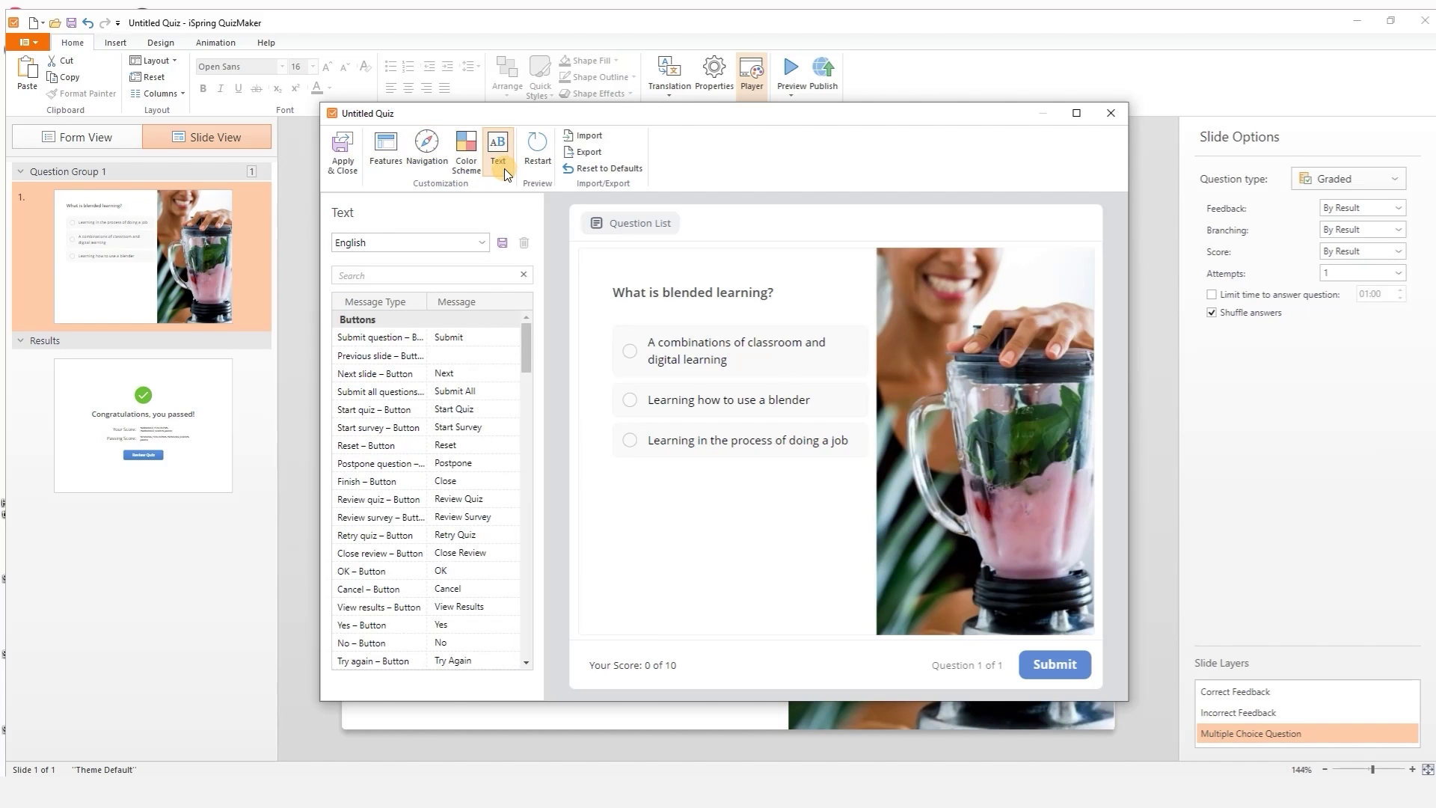
click(476, 169)
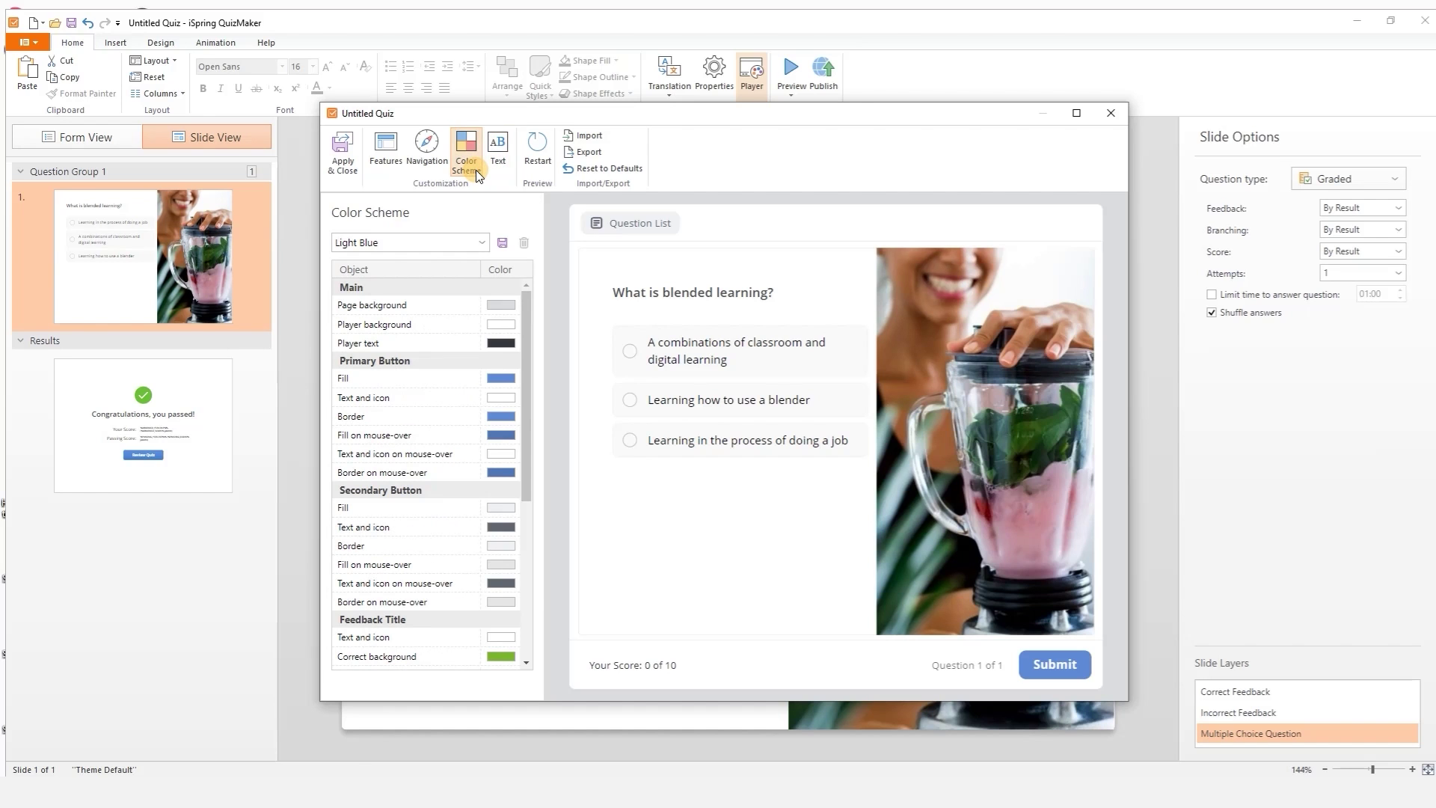
click(481, 243)
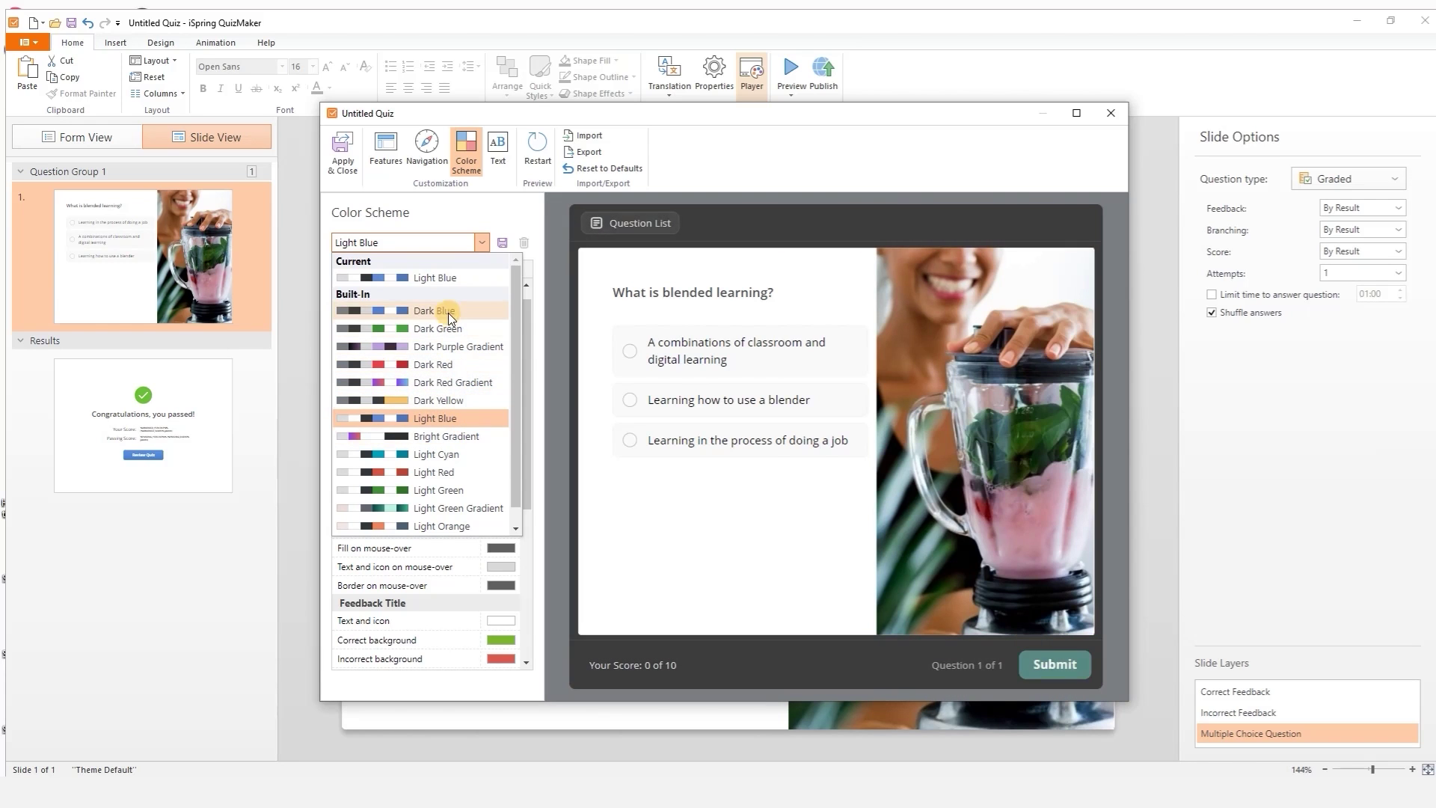
click(447, 311)
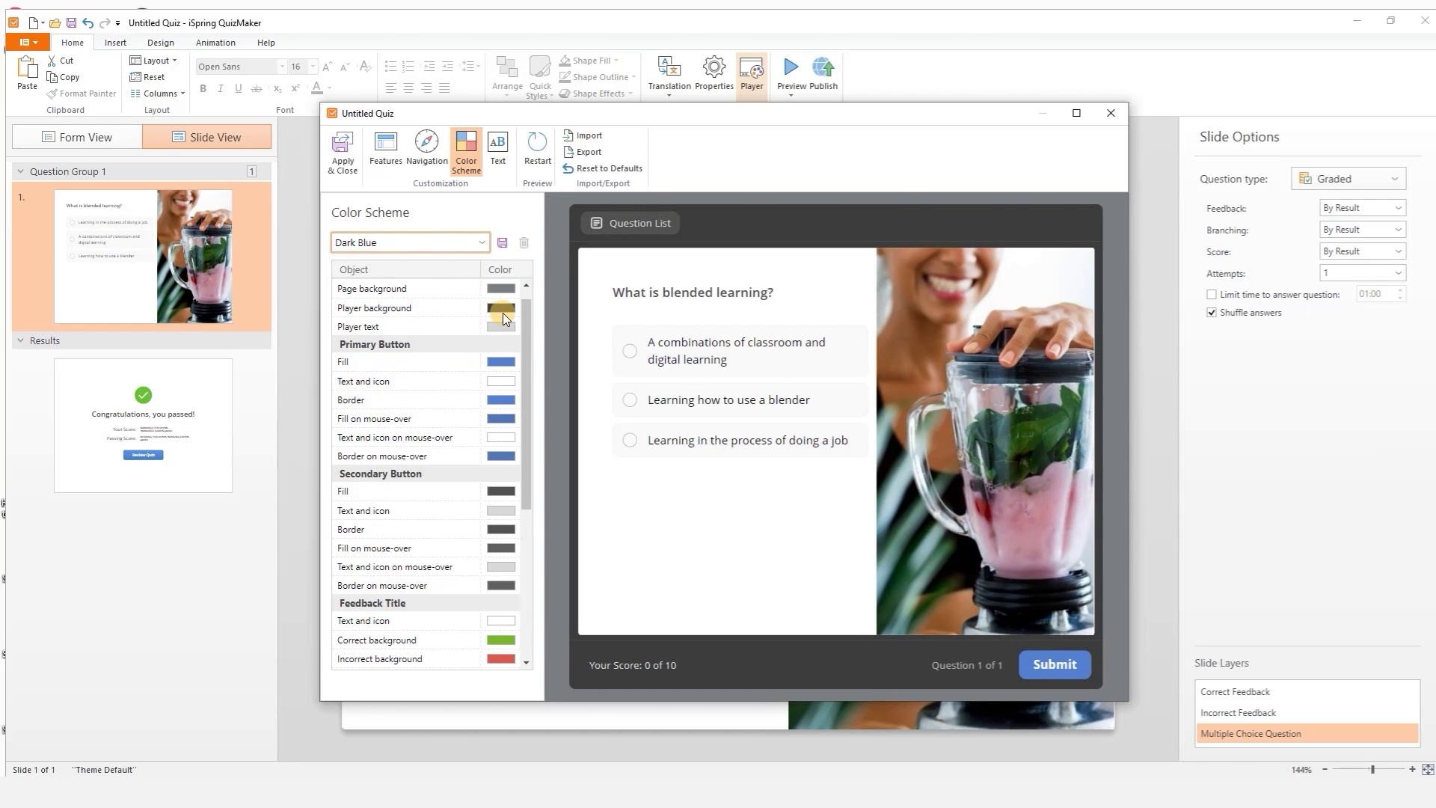
mouse_move(527, 316)
mouse_down()
mouse_move(541, 465)
mouse_move(534, 290)
mouse_up()
click(336, 162)
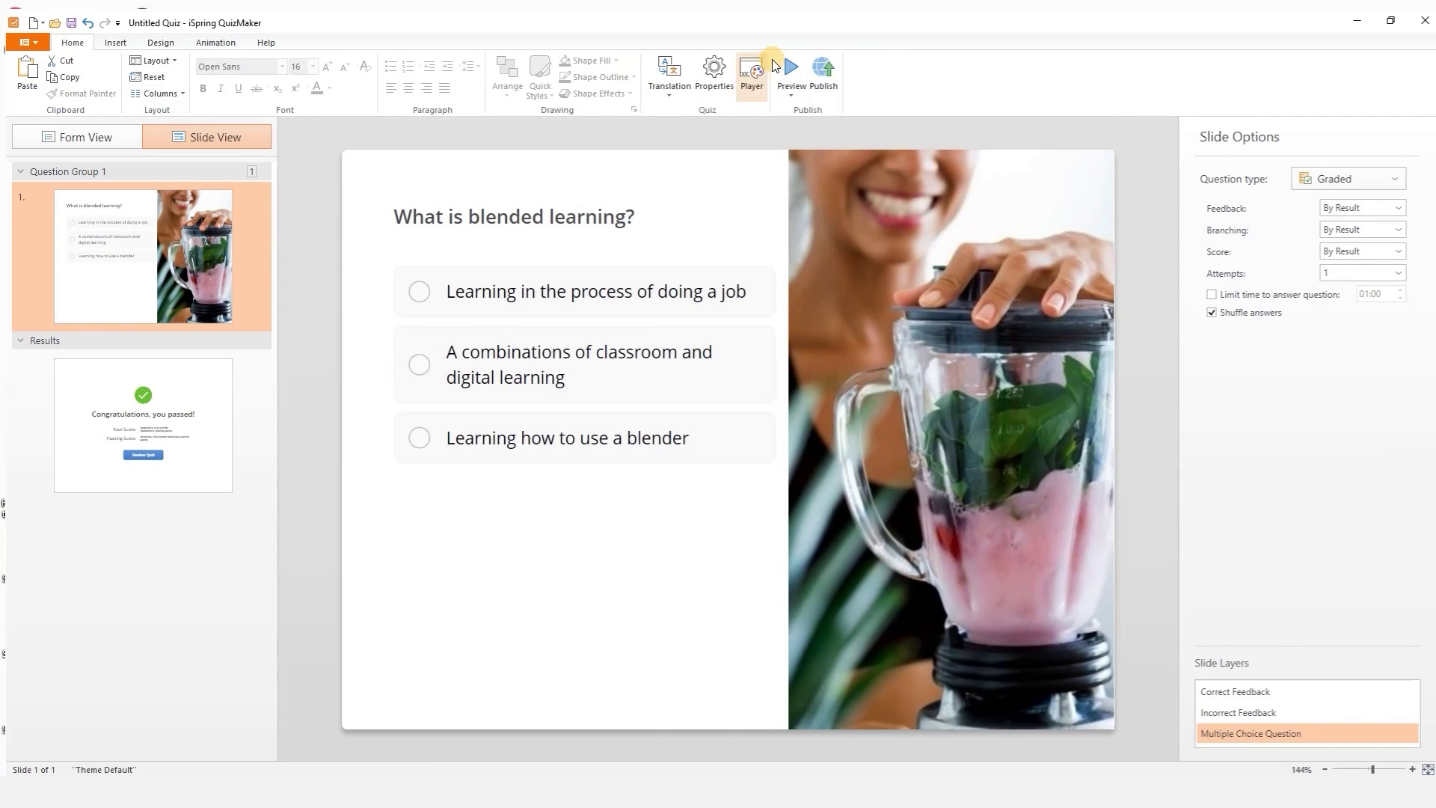
click(713, 69)
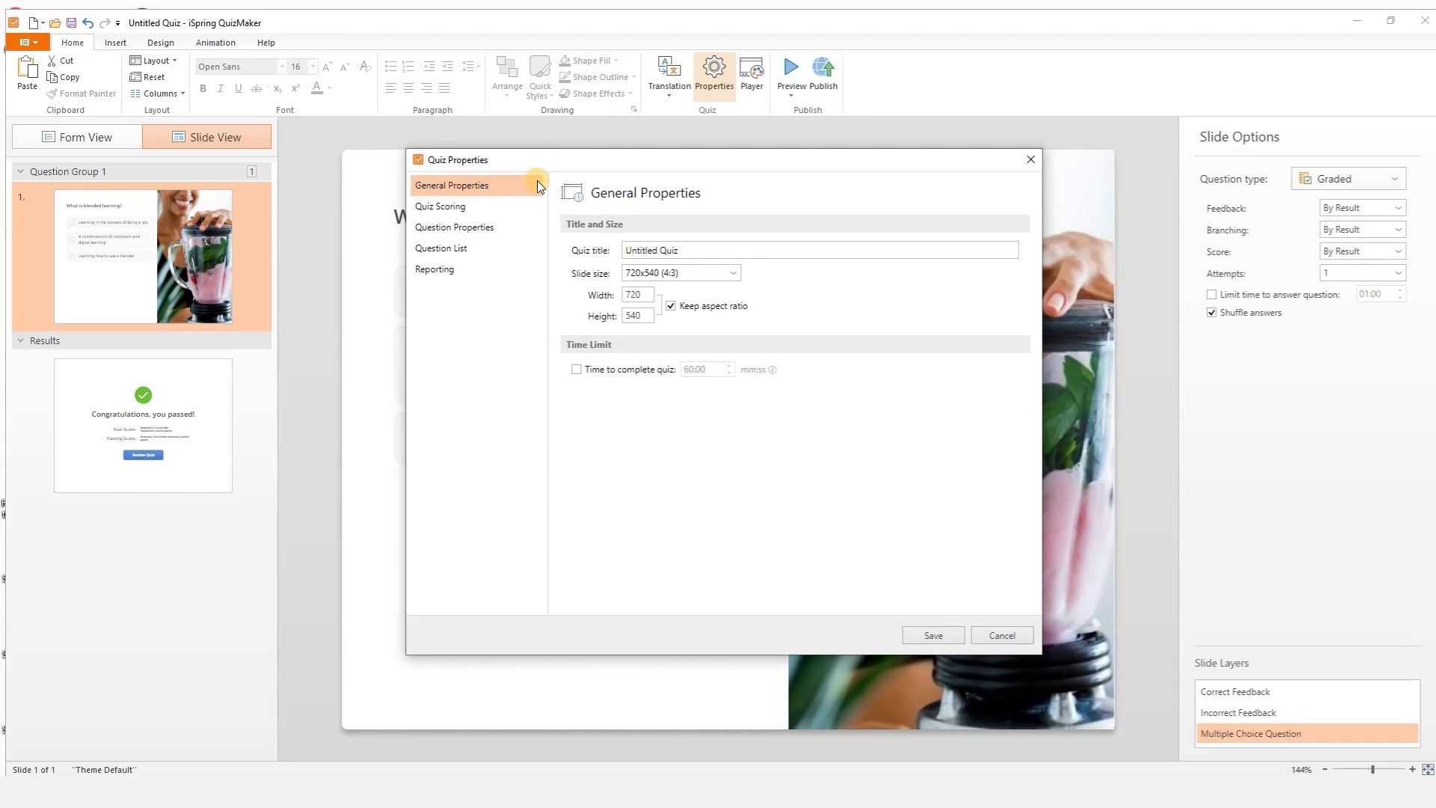
click(527, 205)
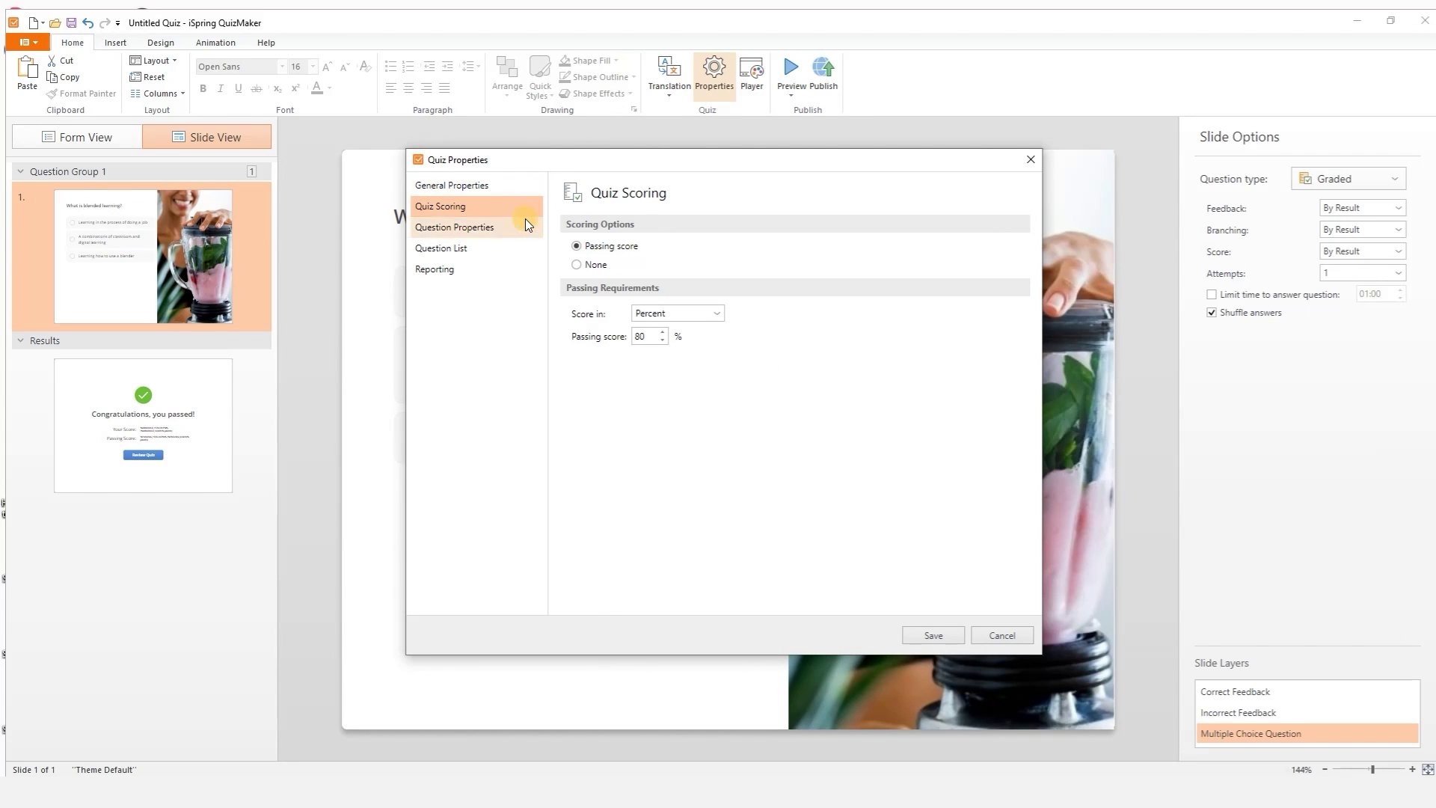
click(525, 226)
click(524, 245)
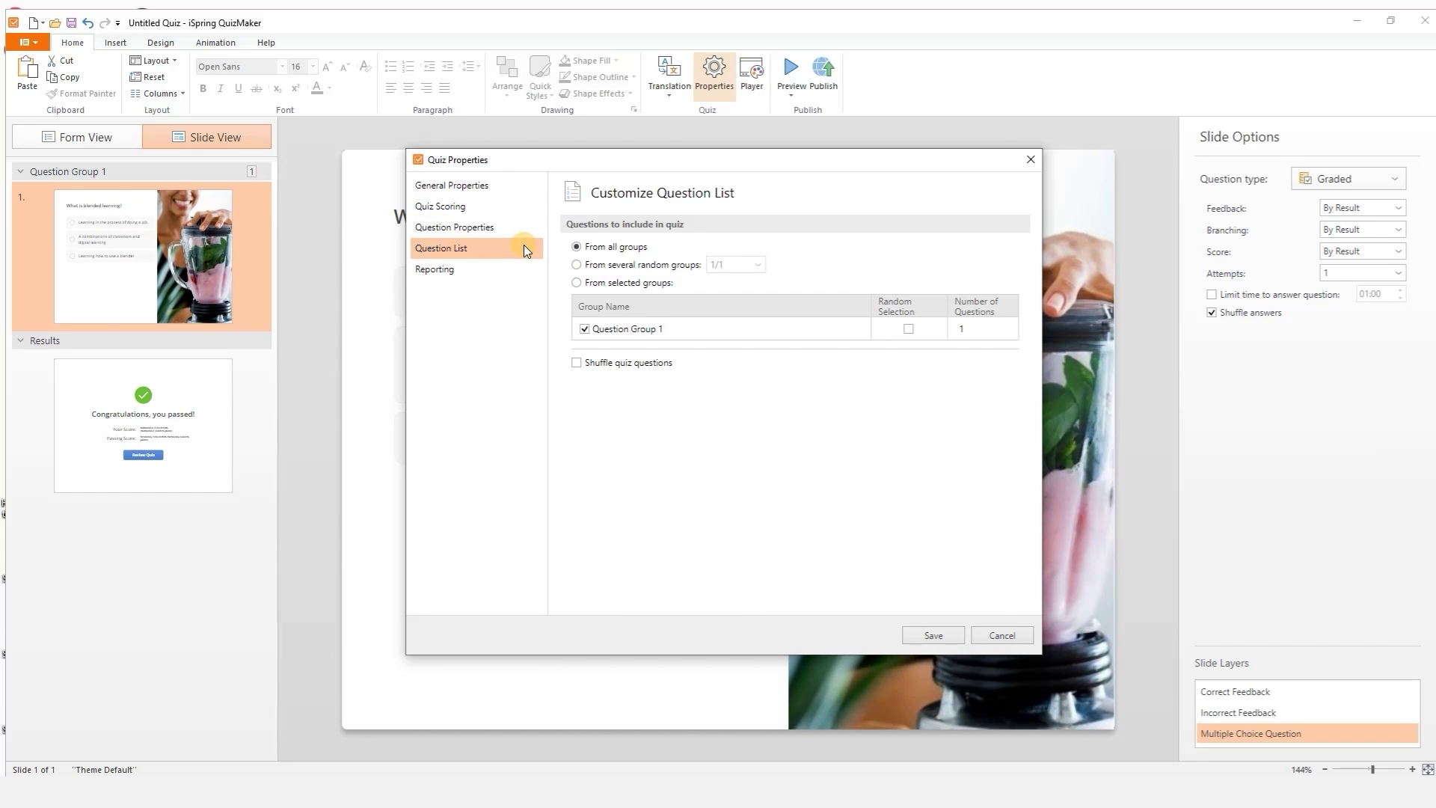
click(524, 267)
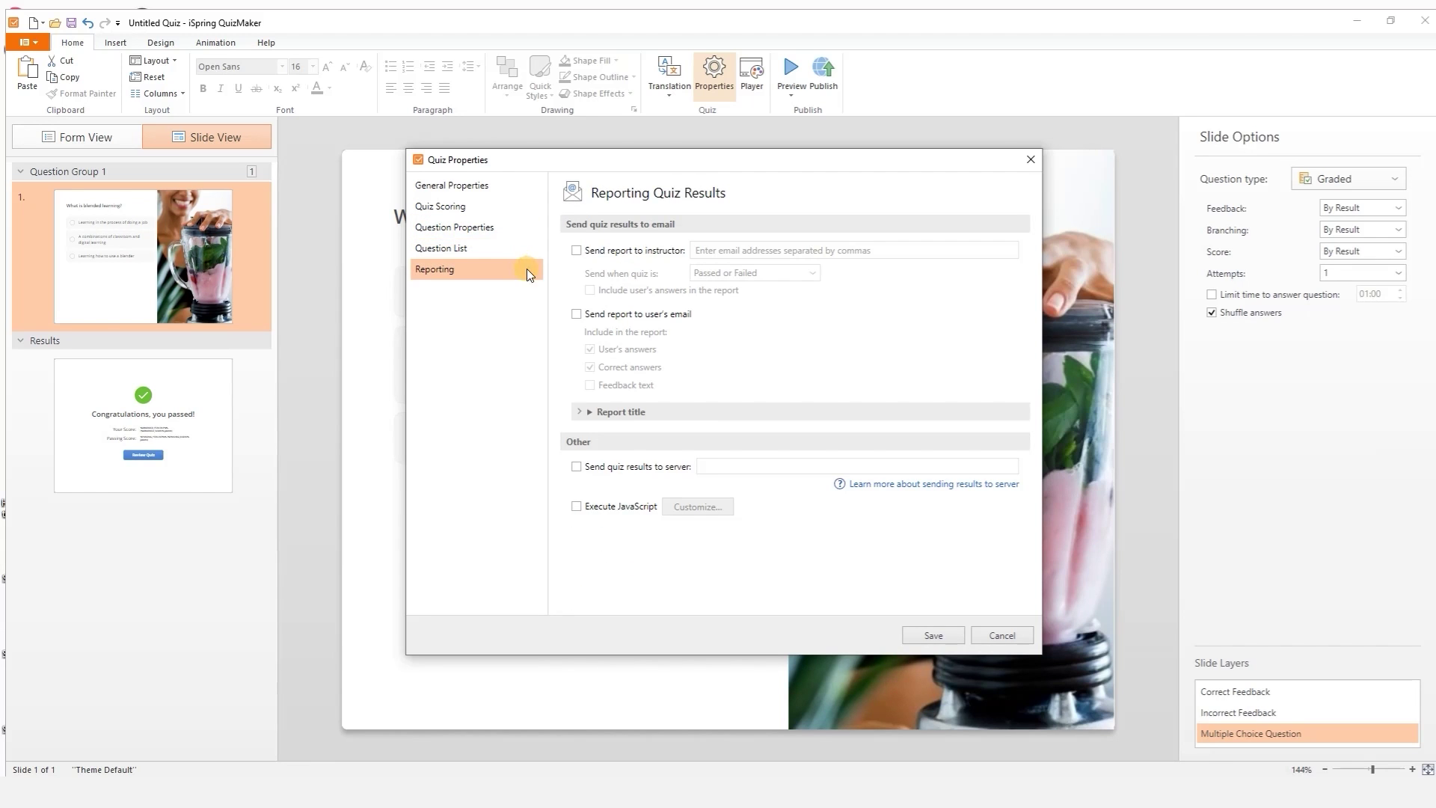
click(931, 635)
Step: Review the LMS publishing options, leaving the profile at SCORM 1.2
click(829, 81)
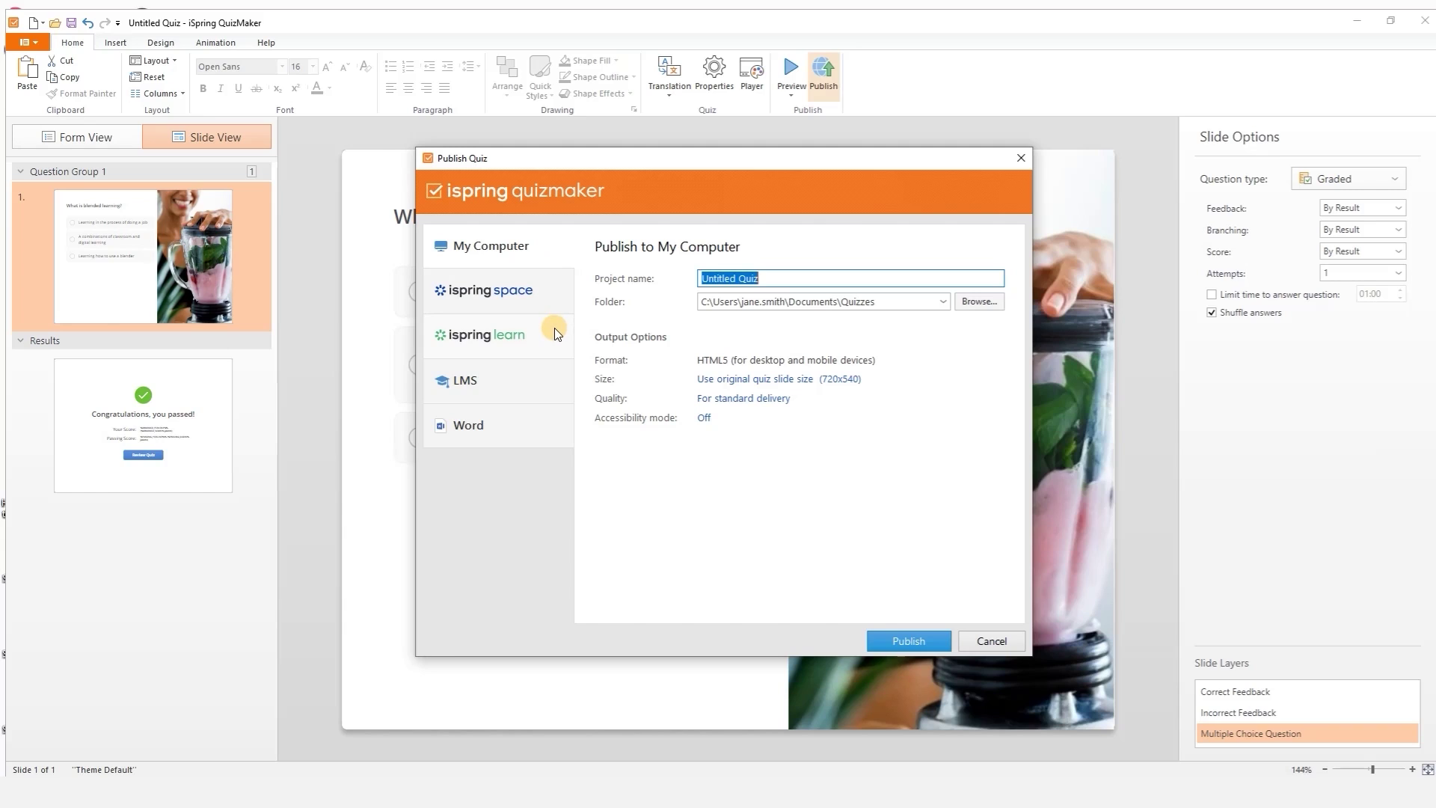
click(554, 371)
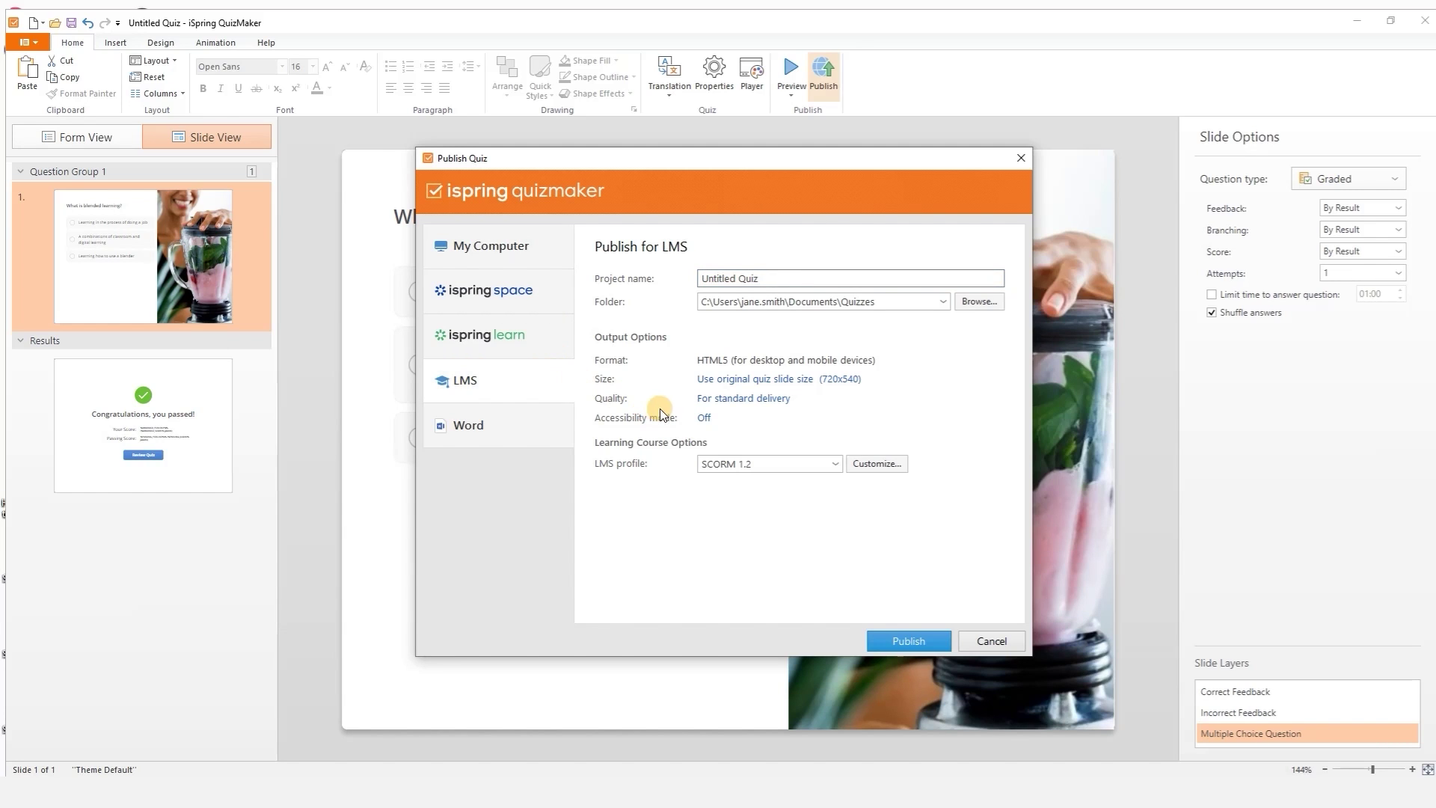
click(836, 464)
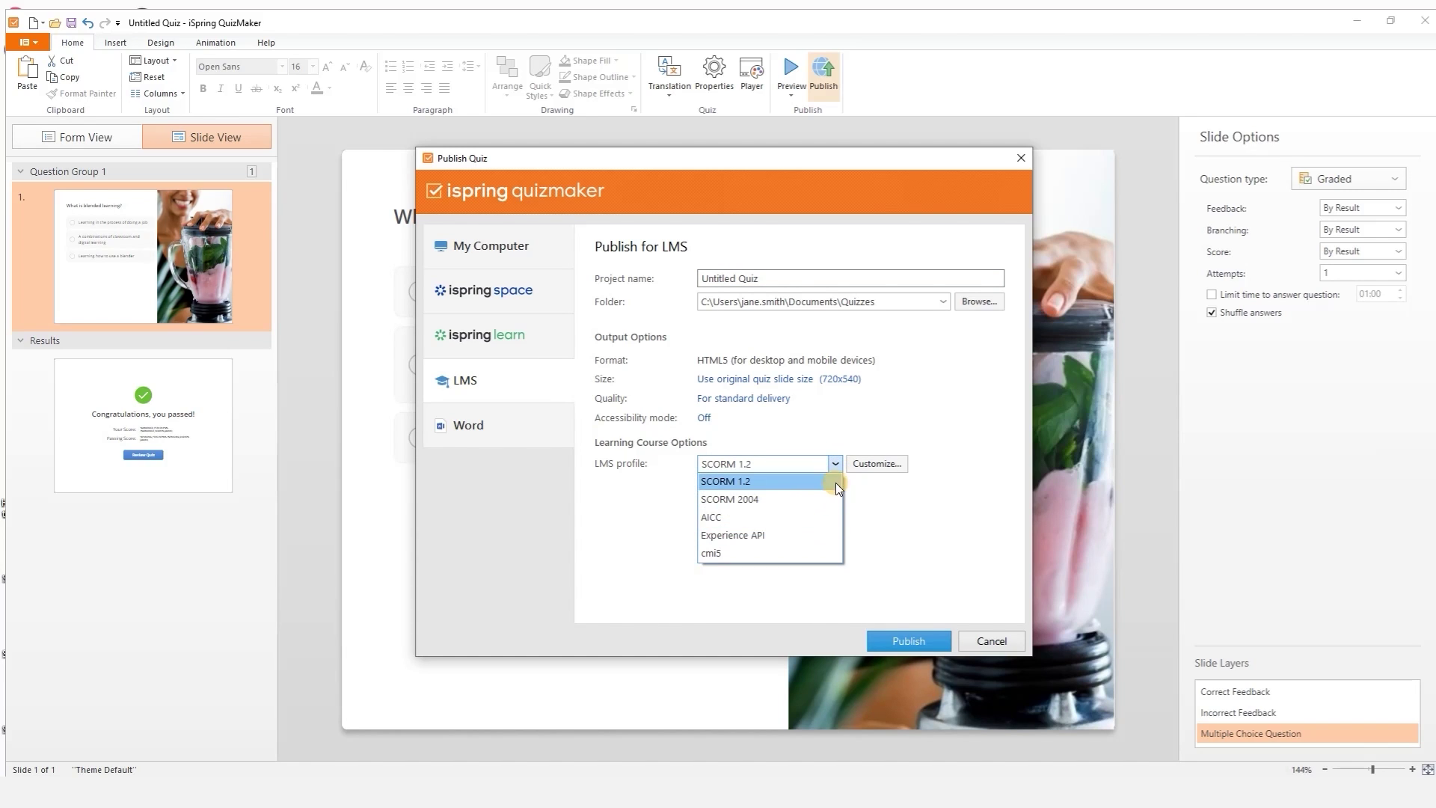
click(841, 463)
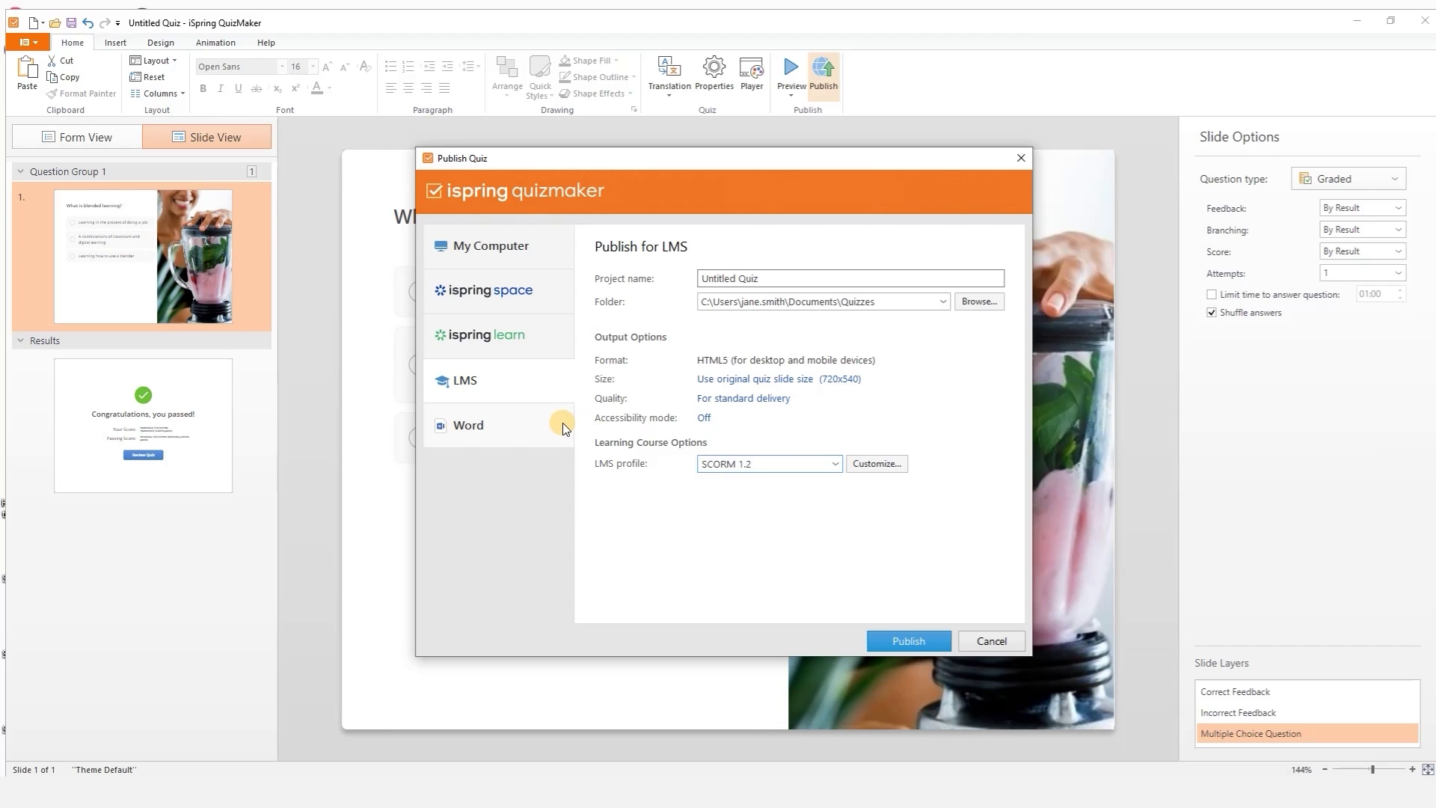
click(567, 303)
Step: Publish the quiz to iSpring Space as 'Blended Learning Quiz' in All Materials
triple_click(718, 319)
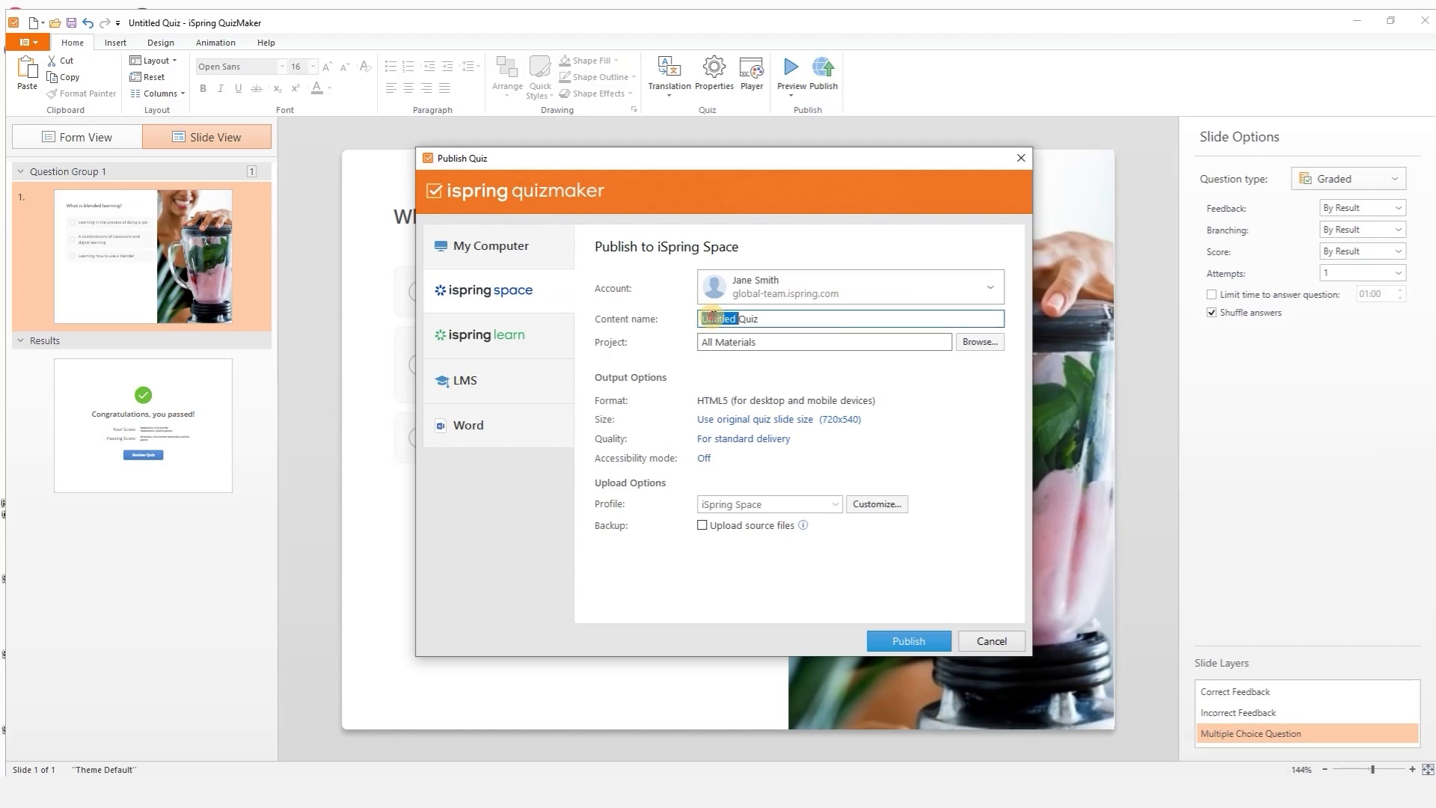
text(Blended Learning Quiz)
triple_click(770, 342)
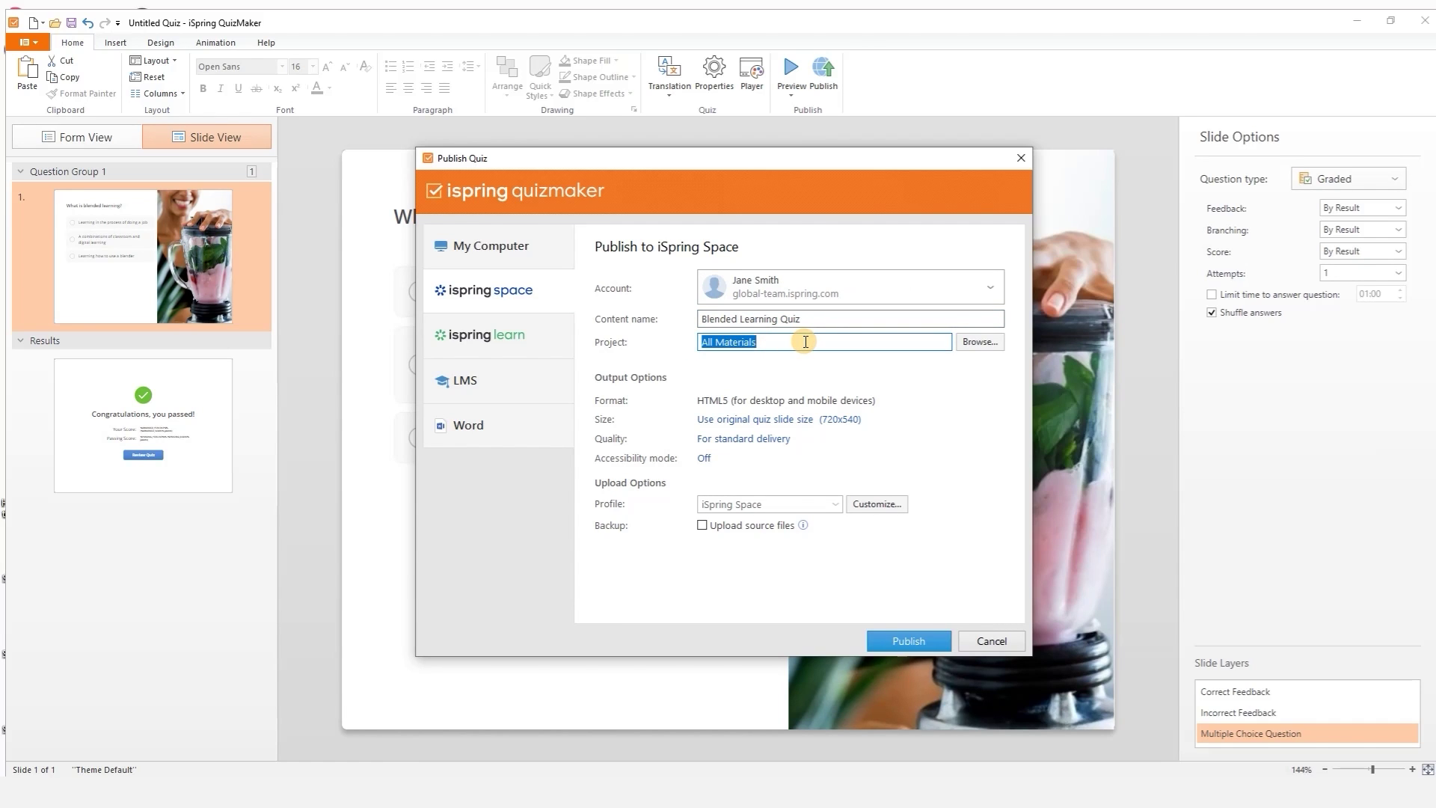
click(922, 641)
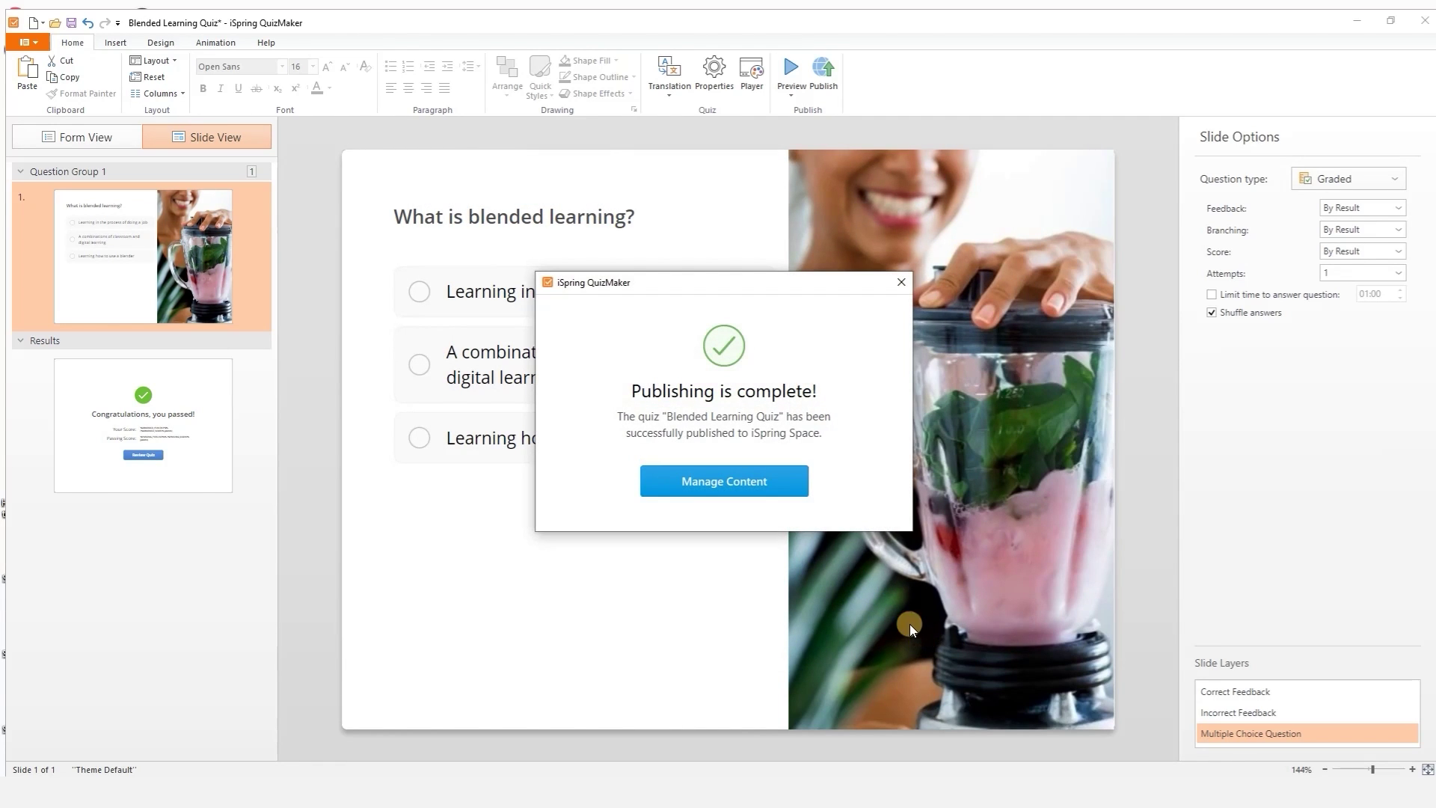
click(791, 492)
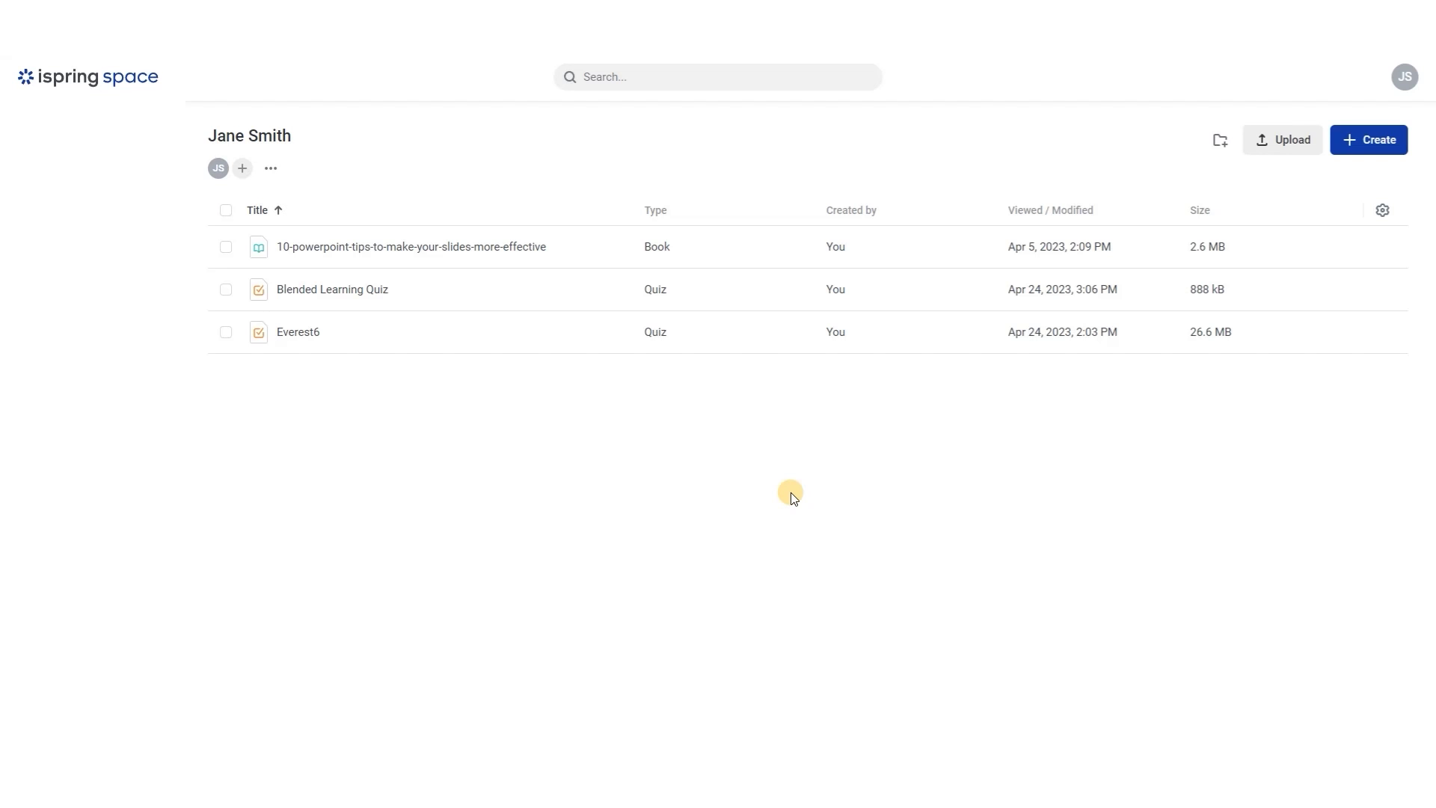
Step: Take the Blended Learning Quiz with the classroom-and-digital answer and view the 100% results
click(378, 297)
click(570, 404)
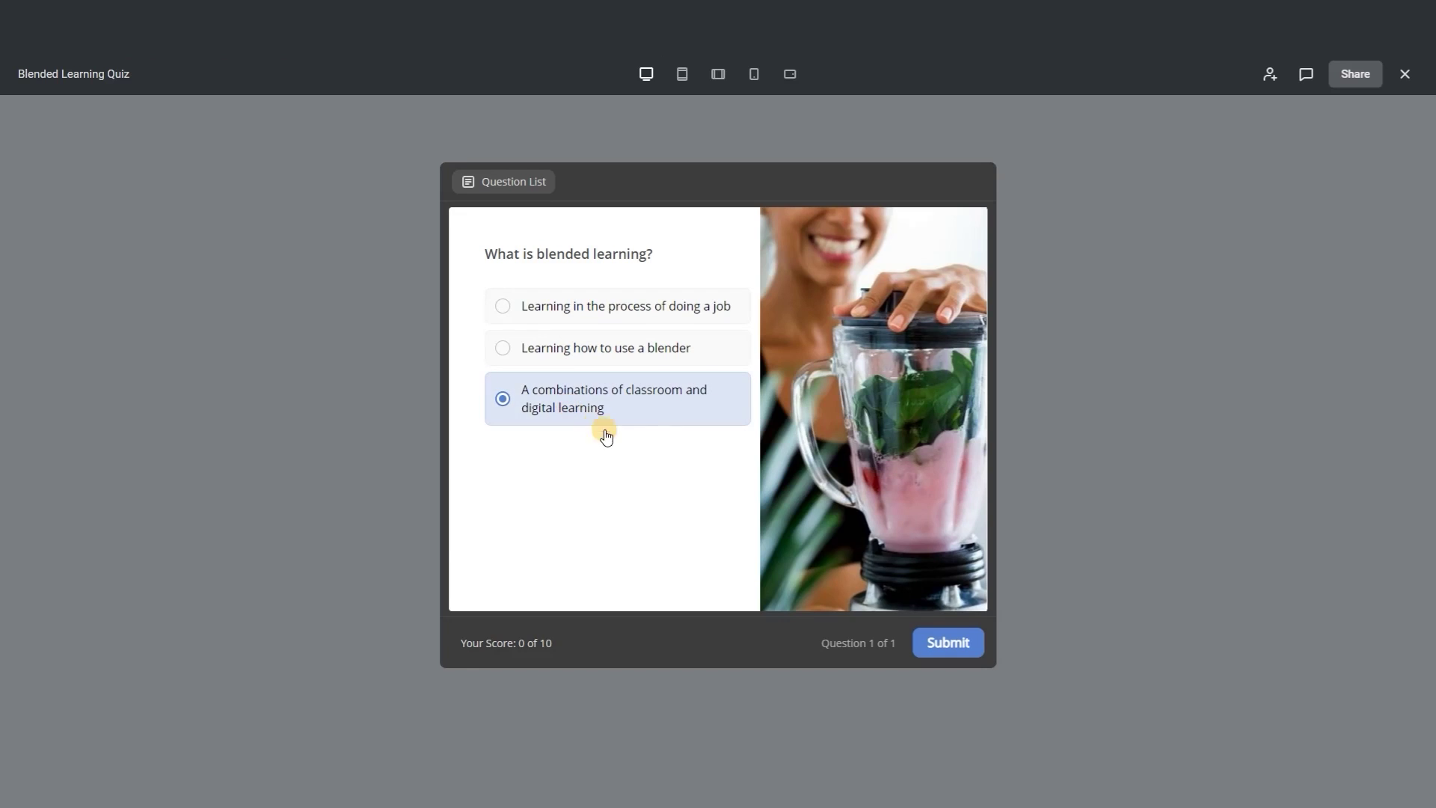
click(968, 638)
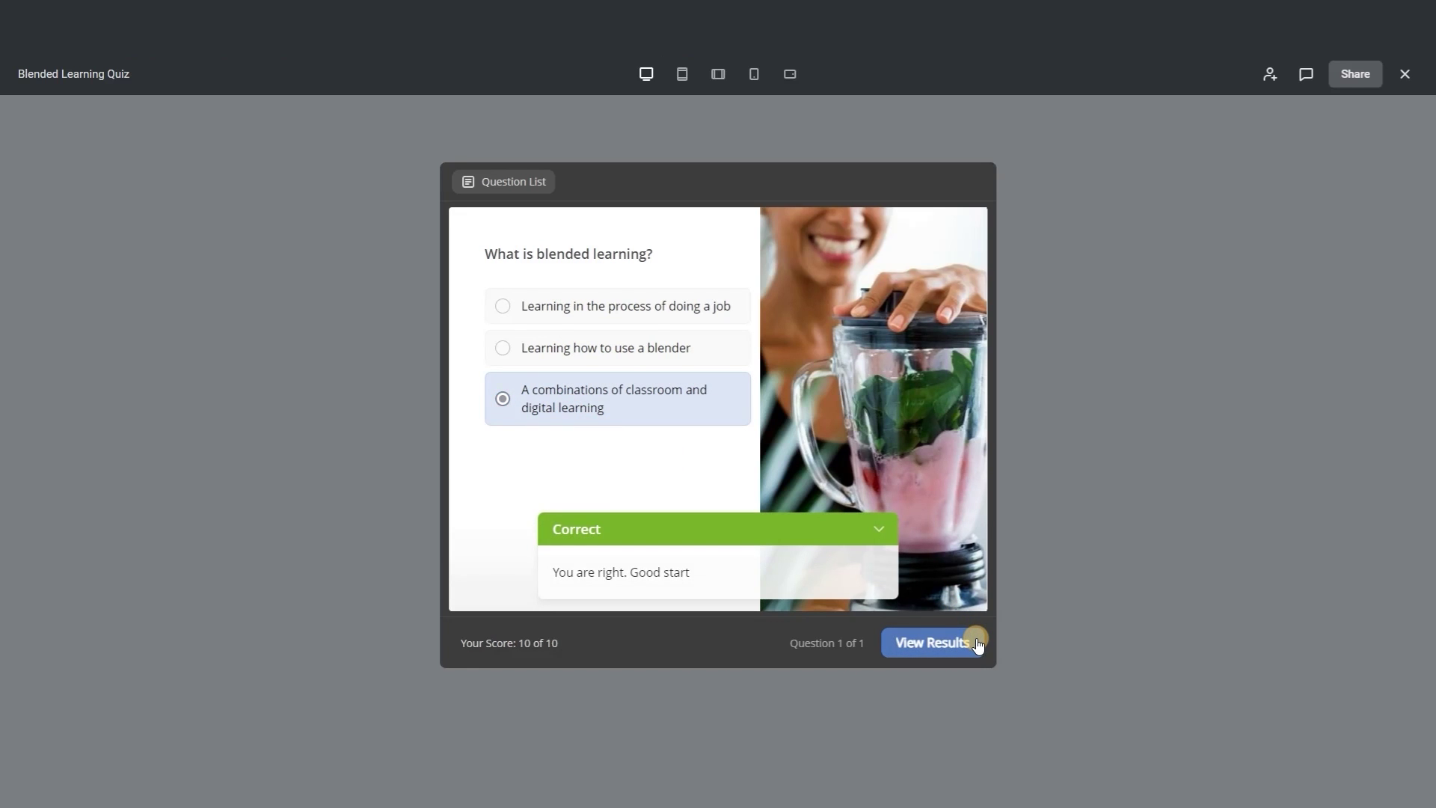
click(977, 644)
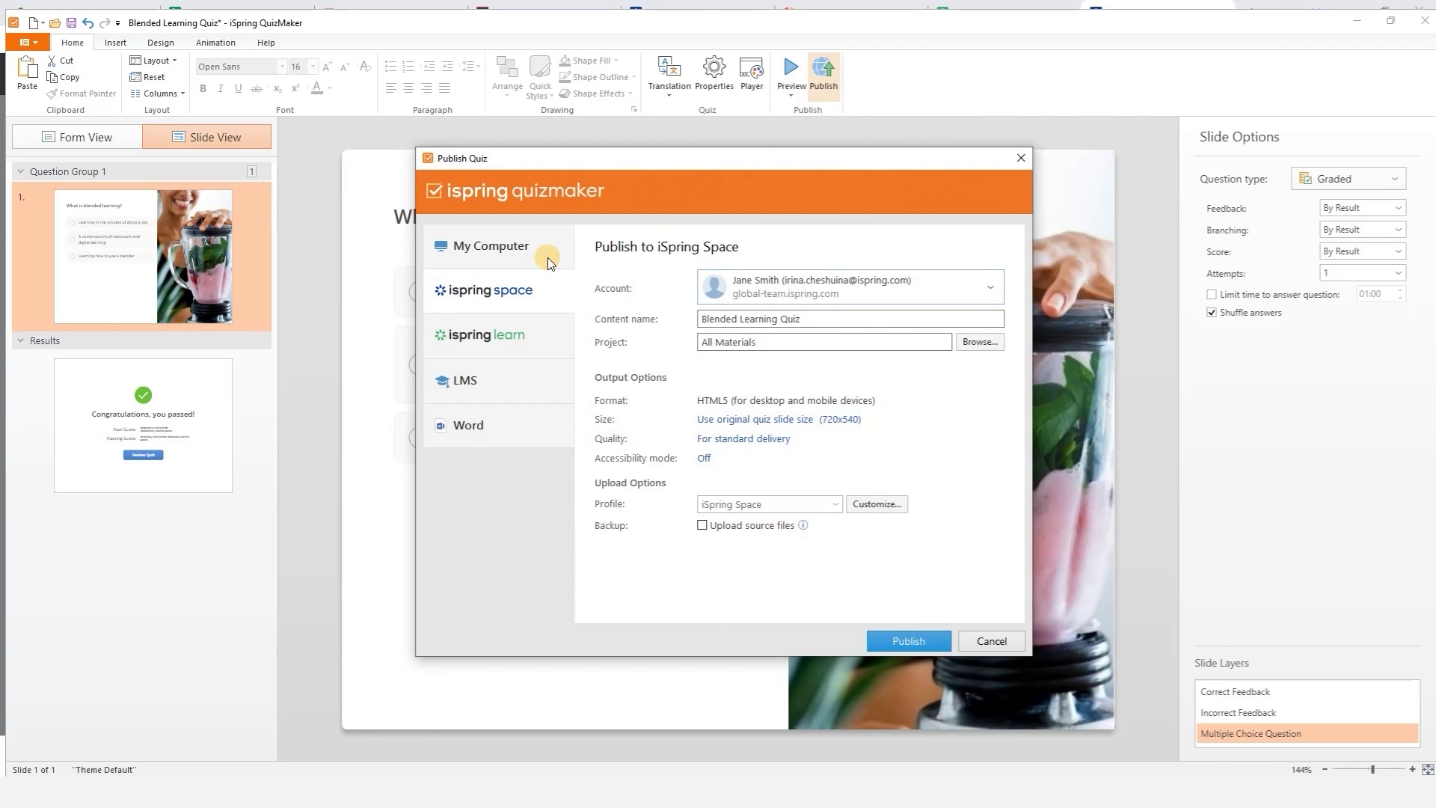
Step: Publish the Blended Learning Quiz as HTML5 to the Quizzes folder on My Computer
click(547, 258)
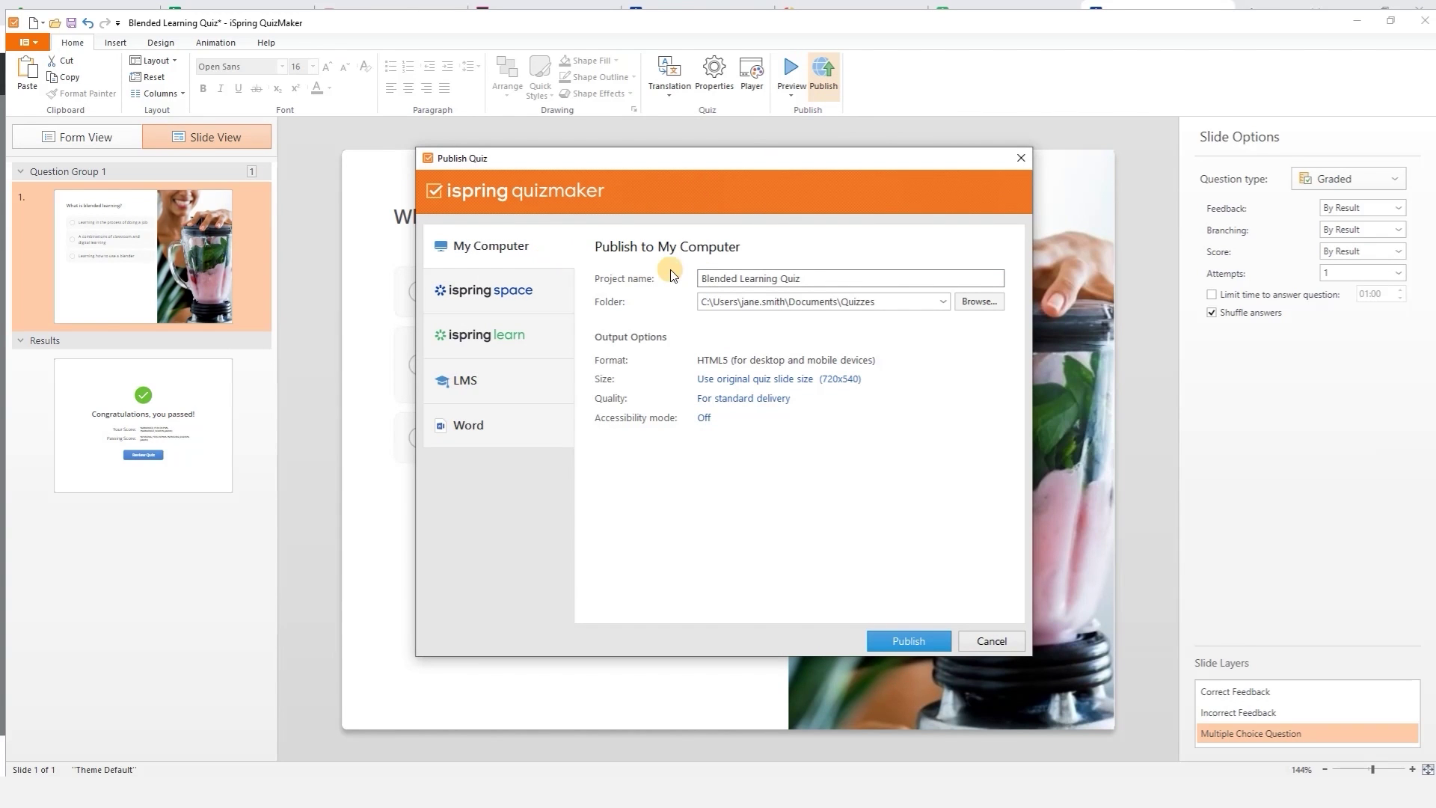
drag(689, 277, 890, 272)
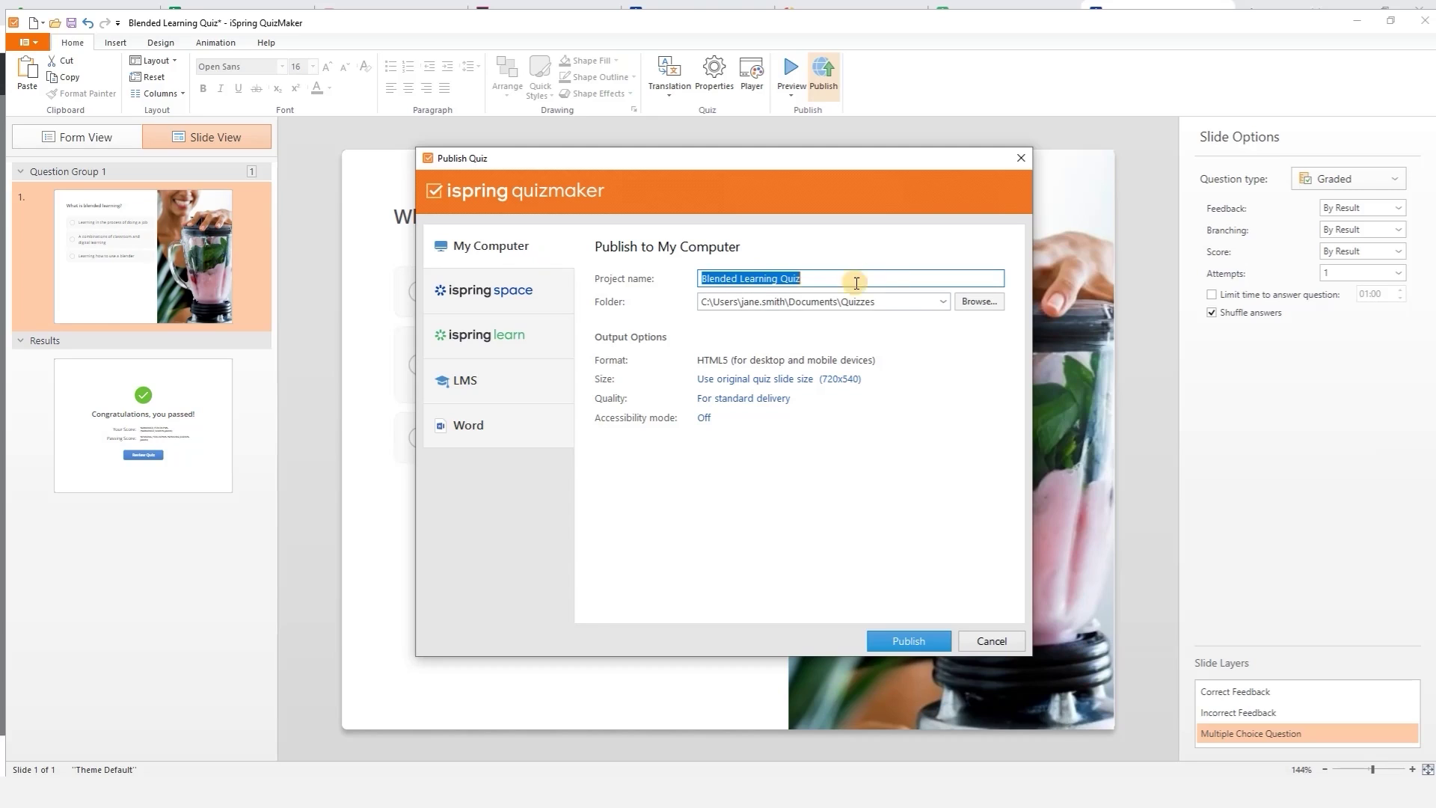
drag(700, 301, 927, 302)
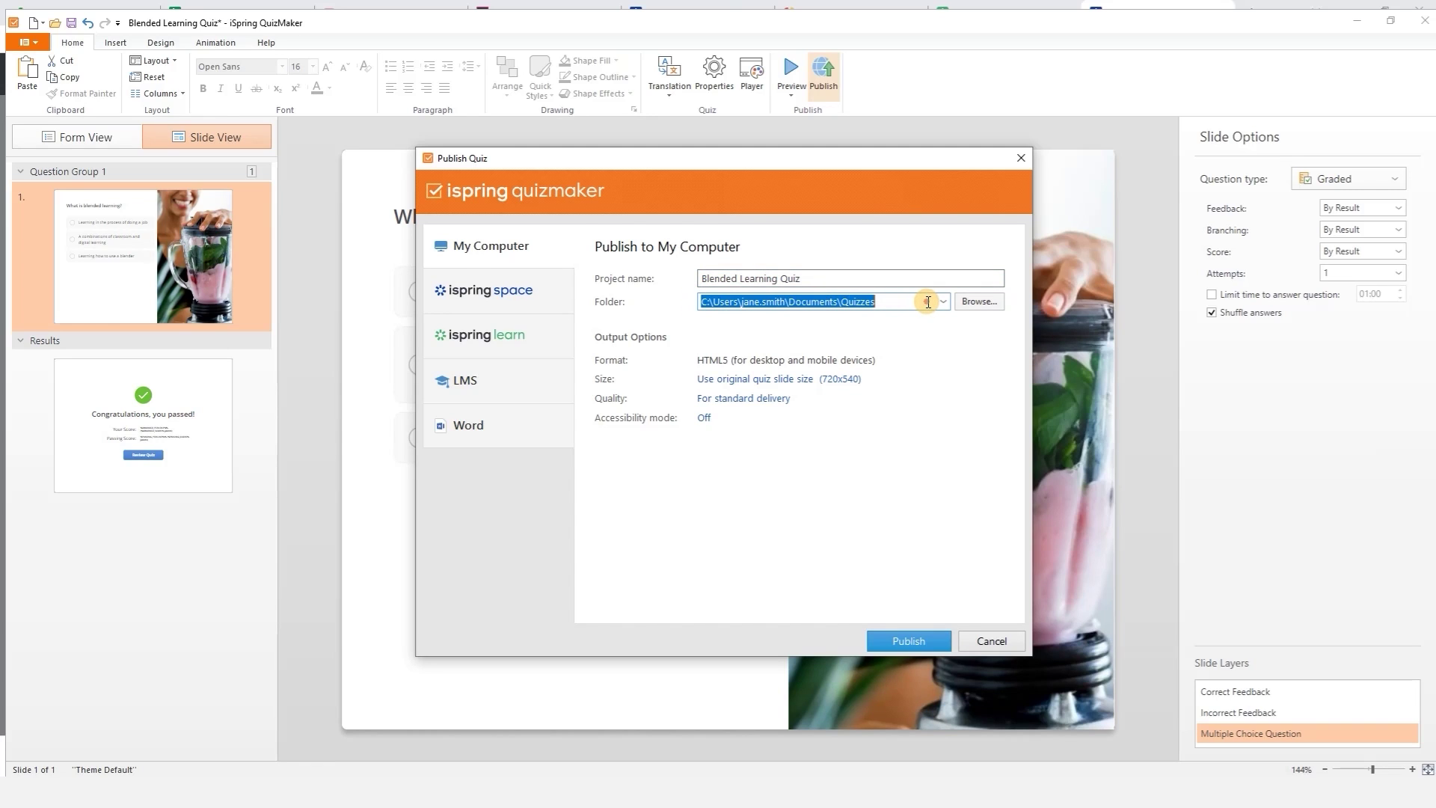
click(918, 639)
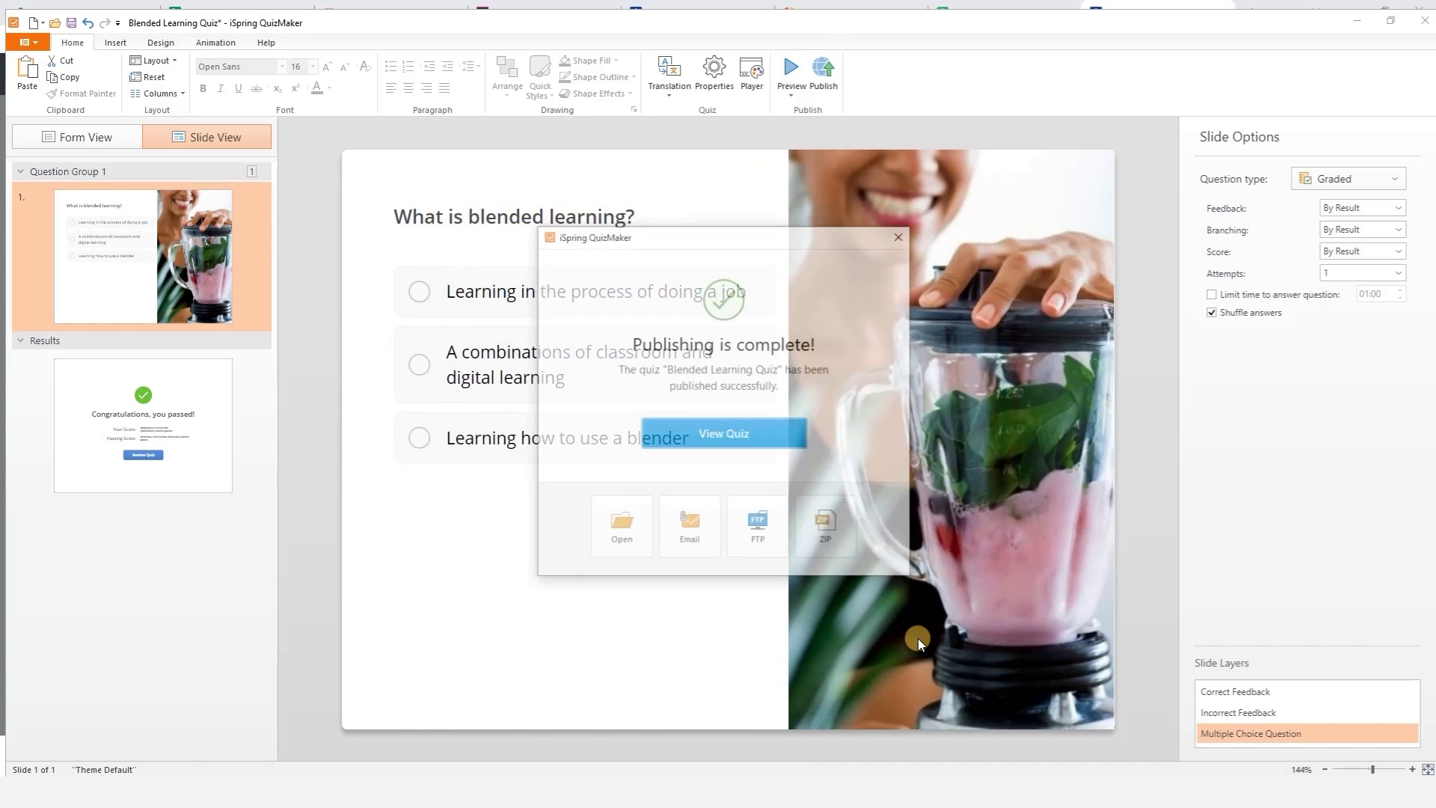